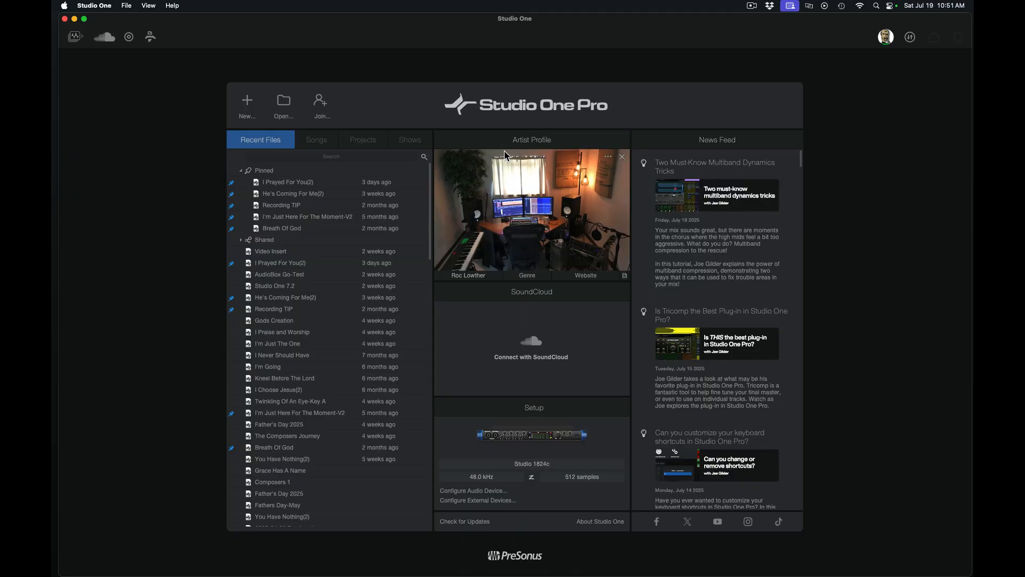
Create a new song named K8 from the Record and Mix template
{"action": "left_click", "coordinate": [247, 118]}
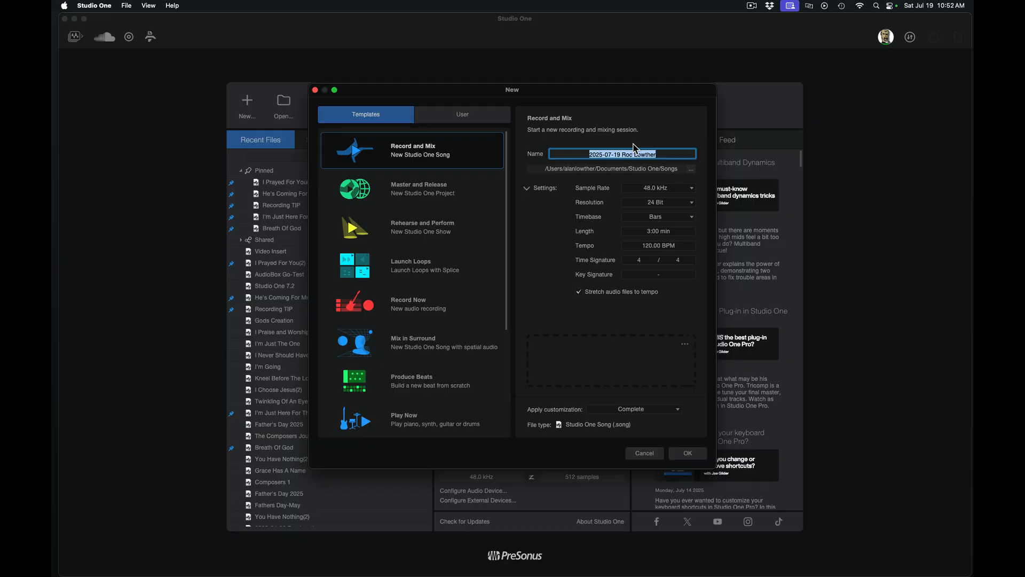
{"action": "key", "text": "BackSpace"}
{"action": "left_click", "coordinate": [687, 453]}
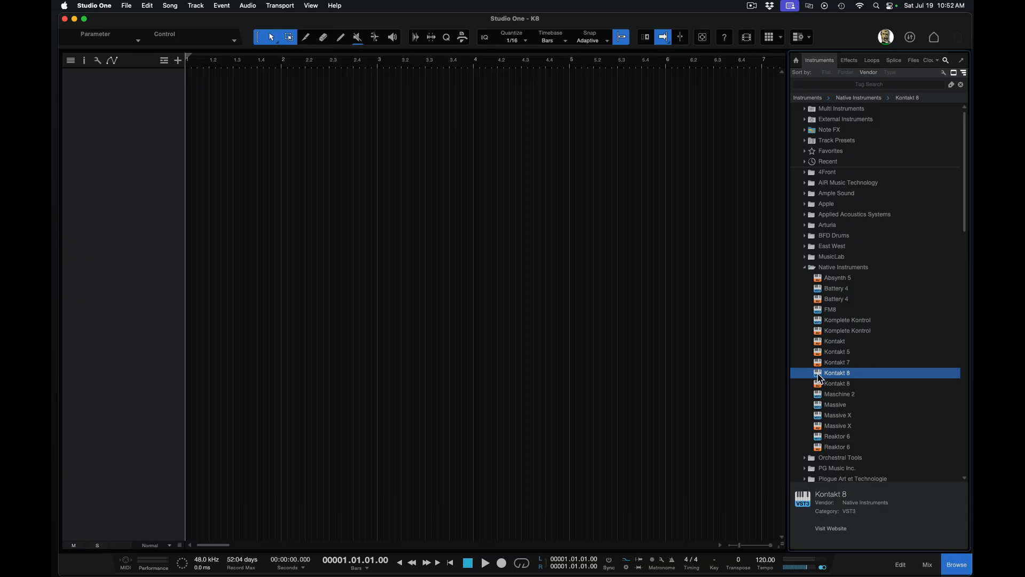
Add the VST3 version of Native Instruments Kontakt 8 to the arrangement as a new instrument track
{"action": "left_click_drag", "start_coordinate": [818, 377], "coordinate": [464, 351]}
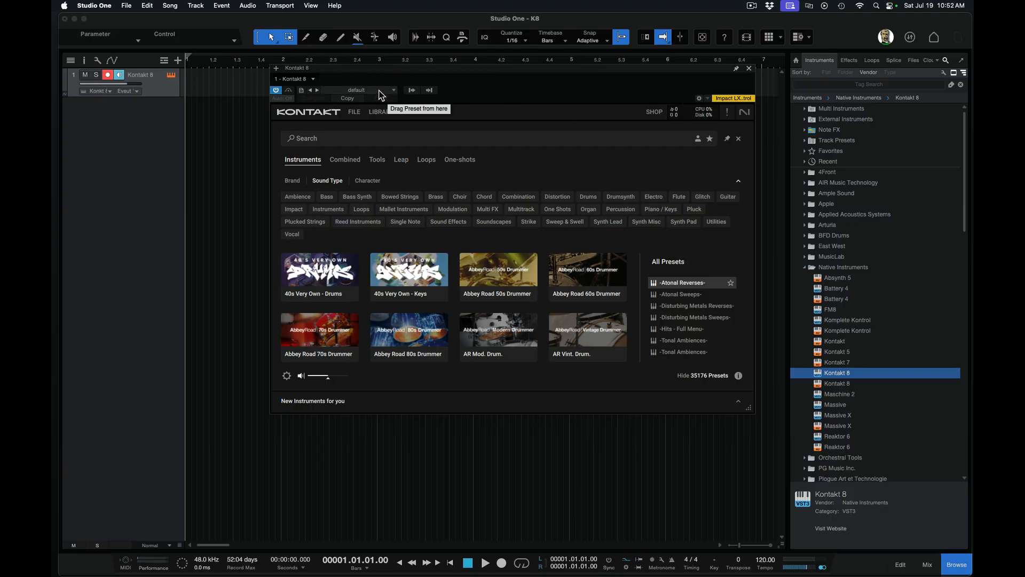
{"action": "left_click", "coordinate": [380, 92]}
{"action": "left_click", "coordinate": [484, 95]}
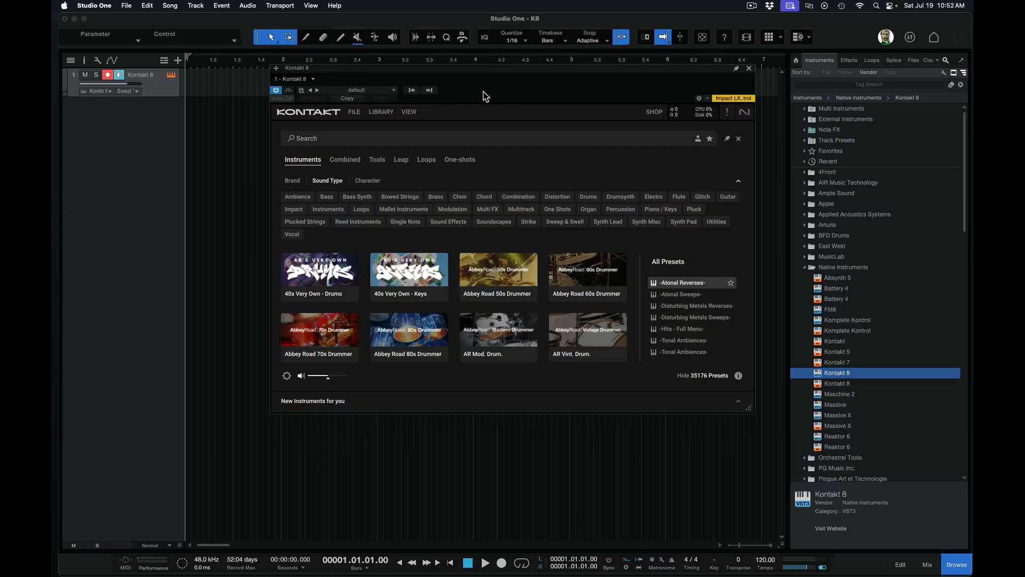
Hide Kontakt's library browser overlay, switch it to Classic View and make its window taller
{"action": "left_click", "coordinate": [382, 113]}
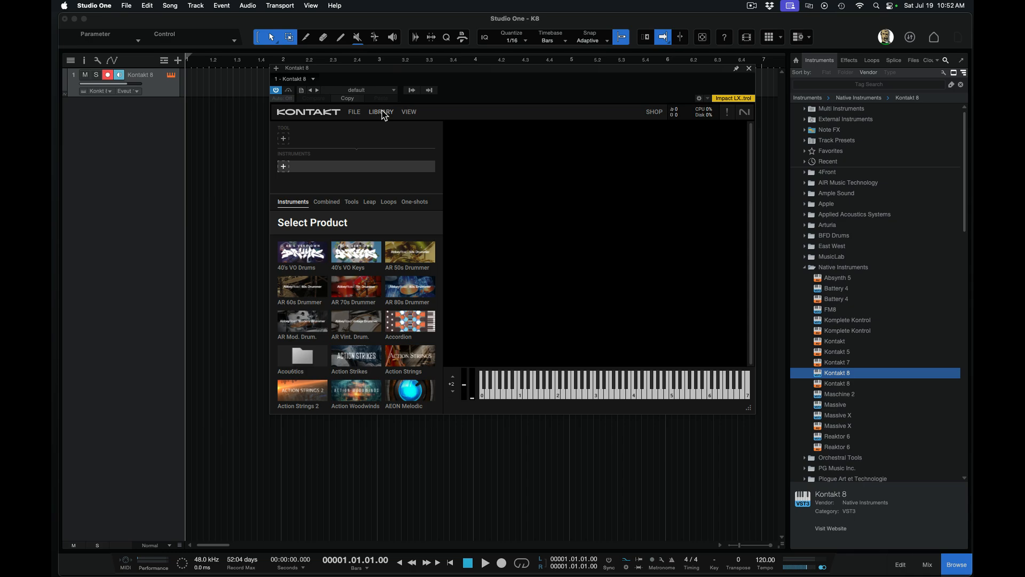
{"action": "left_click", "coordinate": [409, 111]}
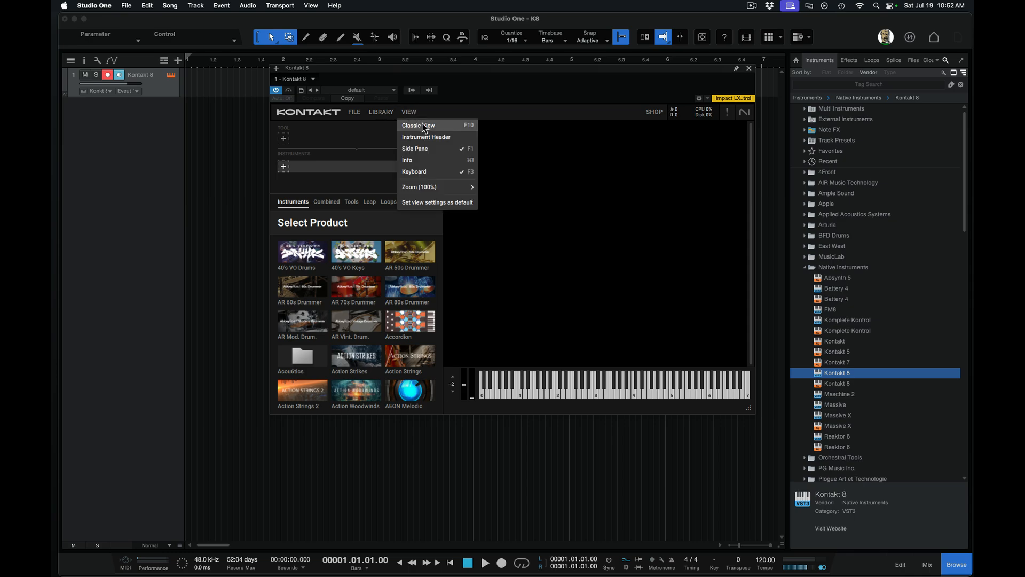
{"action": "left_click", "coordinate": [424, 126]}
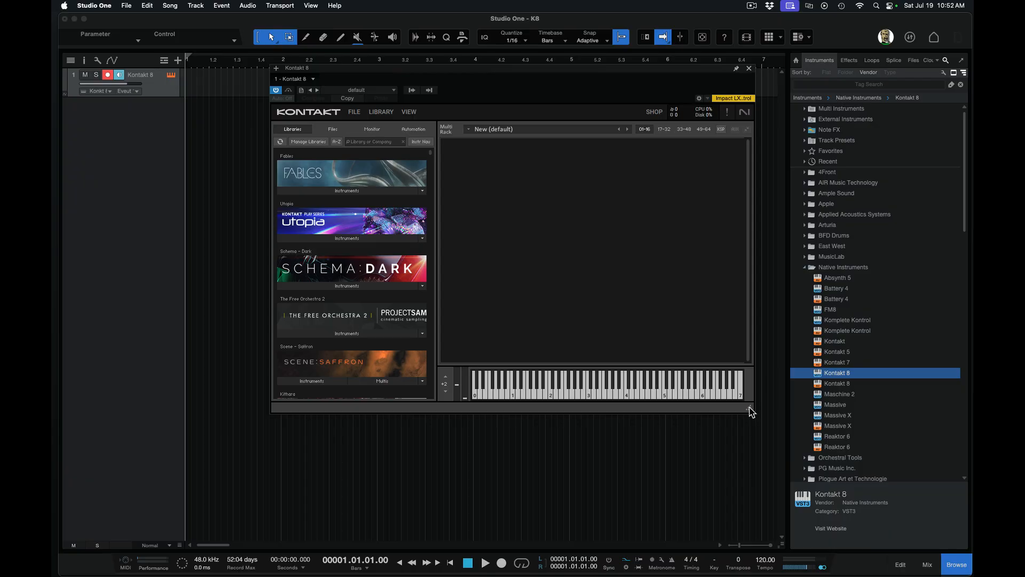
{"action": "left_click_drag", "start_coordinate": [748, 410], "coordinate": [745, 493]}
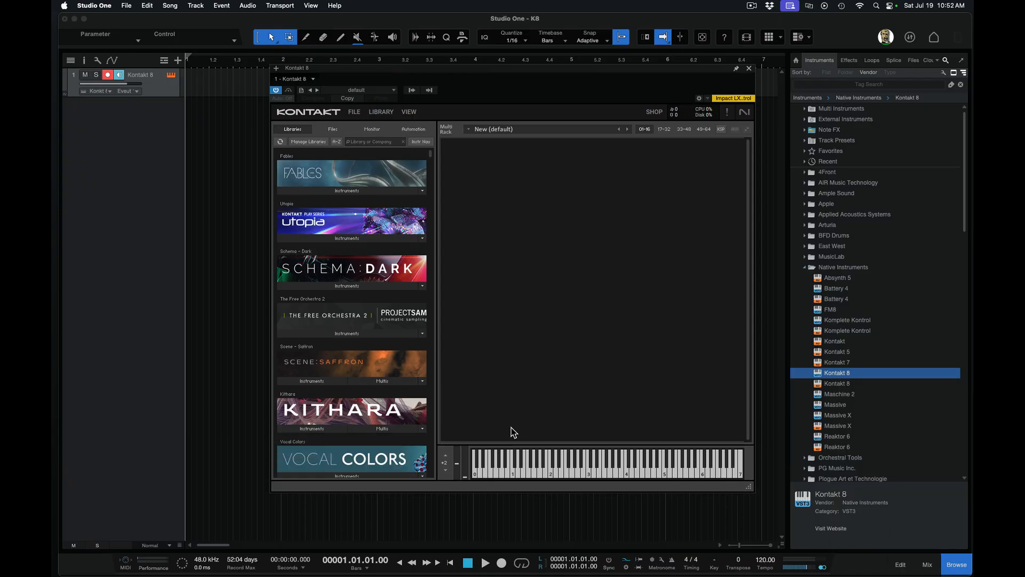
Load Upright Bass (Melody).nki from the Session Bassist - Upright Bass library into the Kontakt rack
{"action": "scroll", "coordinate": [397, 282], "scroll_direction": "down", "scroll_amount": 10}
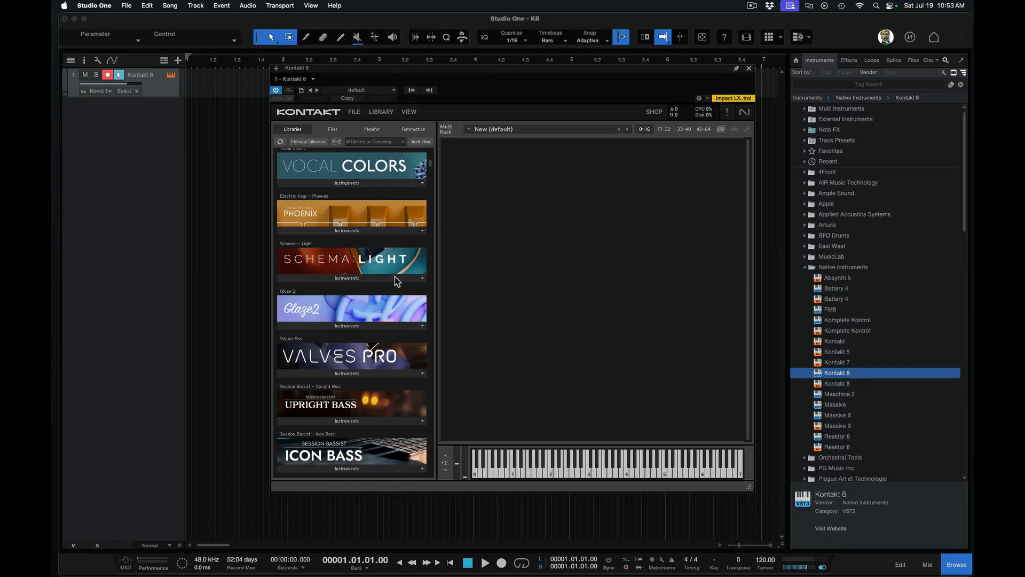
{"action": "scroll", "coordinate": [396, 282], "scroll_direction": "down", "scroll_amount": 5}
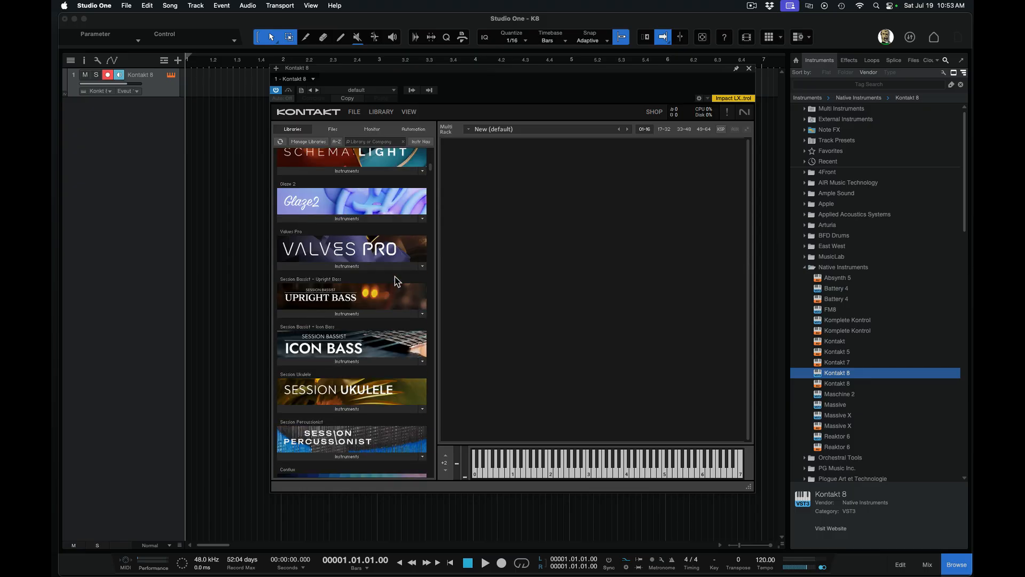
{"action": "left_click", "coordinate": [347, 313]}
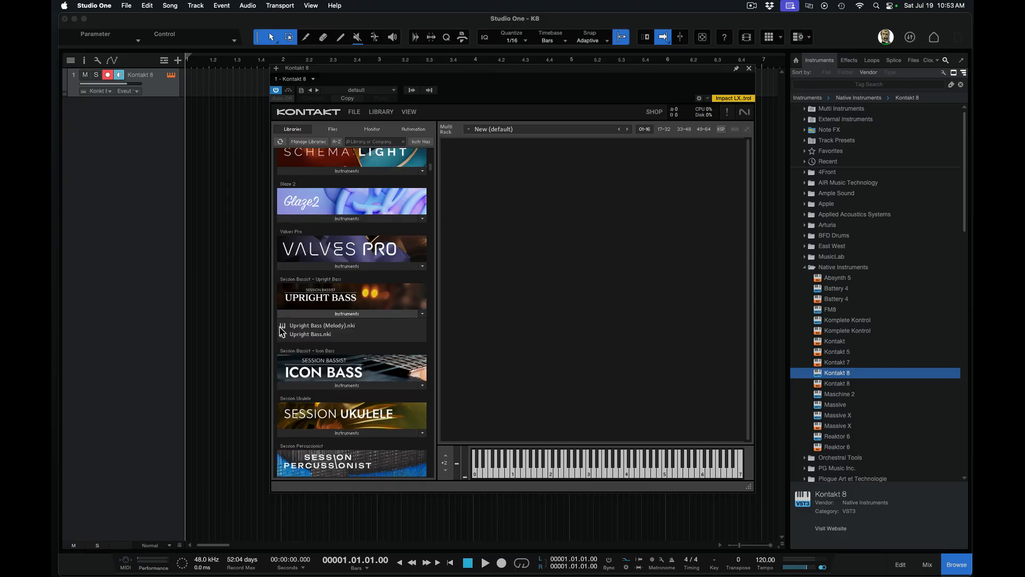
{"action": "left_click_drag", "start_coordinate": [283, 326], "coordinate": [541, 283]}
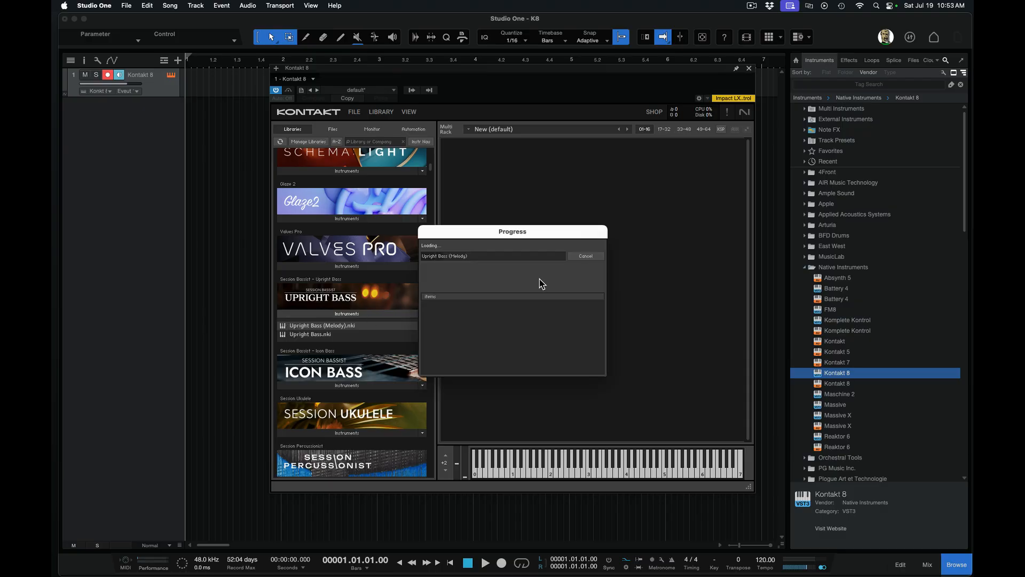
Collapse the Upright Bass instrument and load Strummed Acoustic.nki from the Session Guitarist library into the rack
{"action": "scroll", "coordinate": [378, 258], "scroll_direction": "down", "scroll_amount": 2}
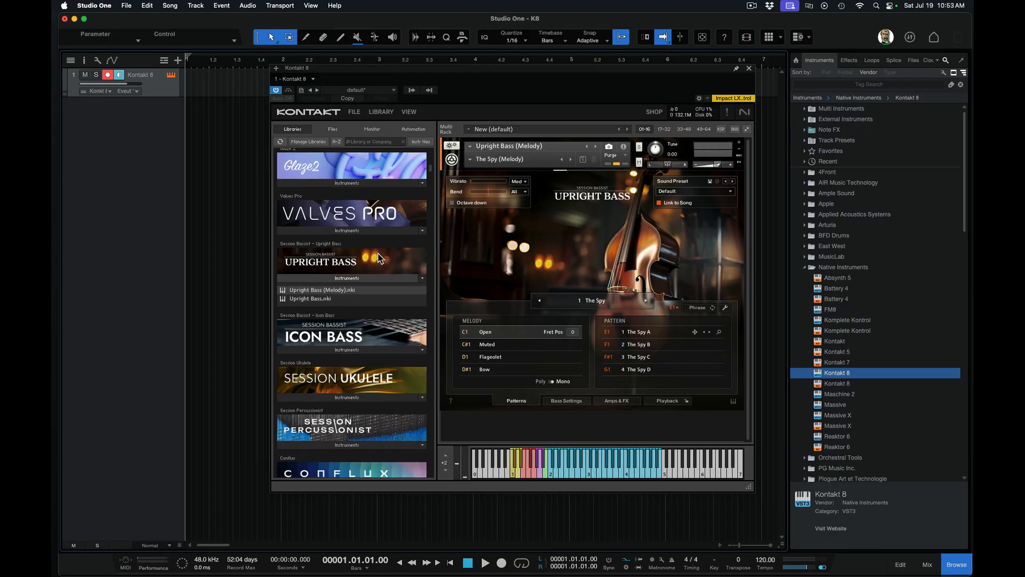
{"action": "scroll", "coordinate": [378, 257], "scroll_direction": "down", "scroll_amount": 5}
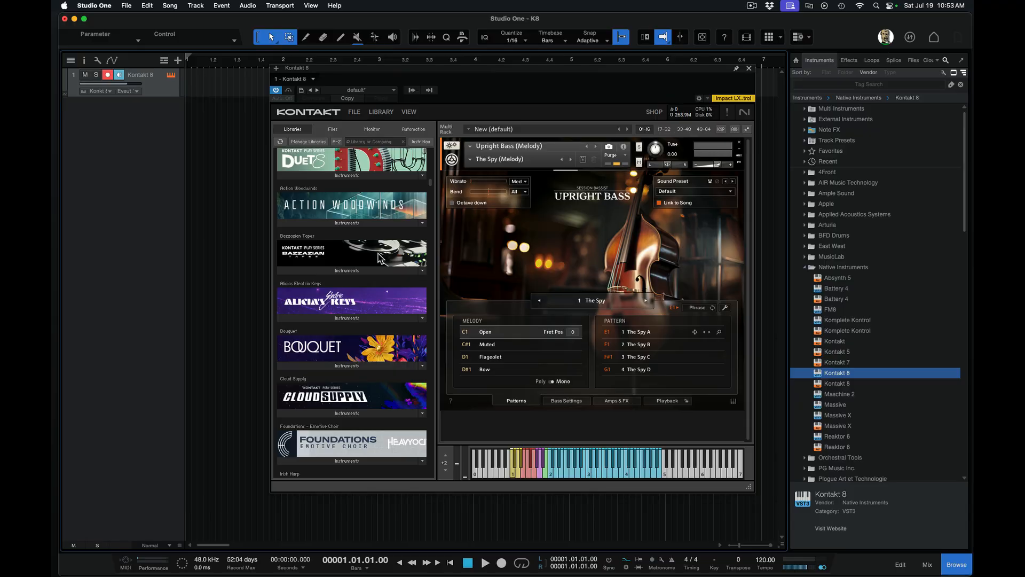
{"action": "scroll", "coordinate": [378, 258], "scroll_direction": "down", "scroll_amount": 15}
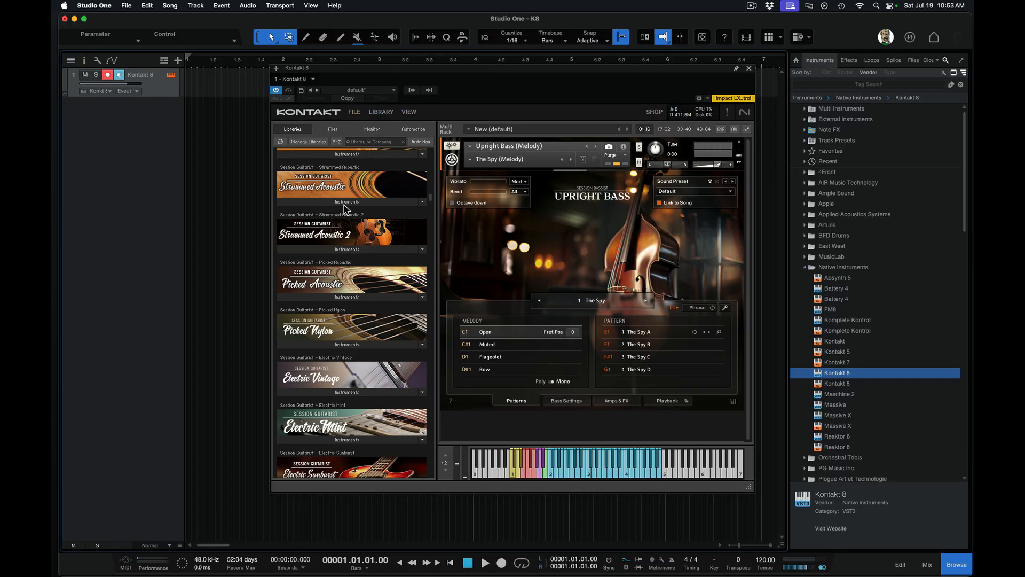
{"action": "left_click", "coordinate": [346, 202]}
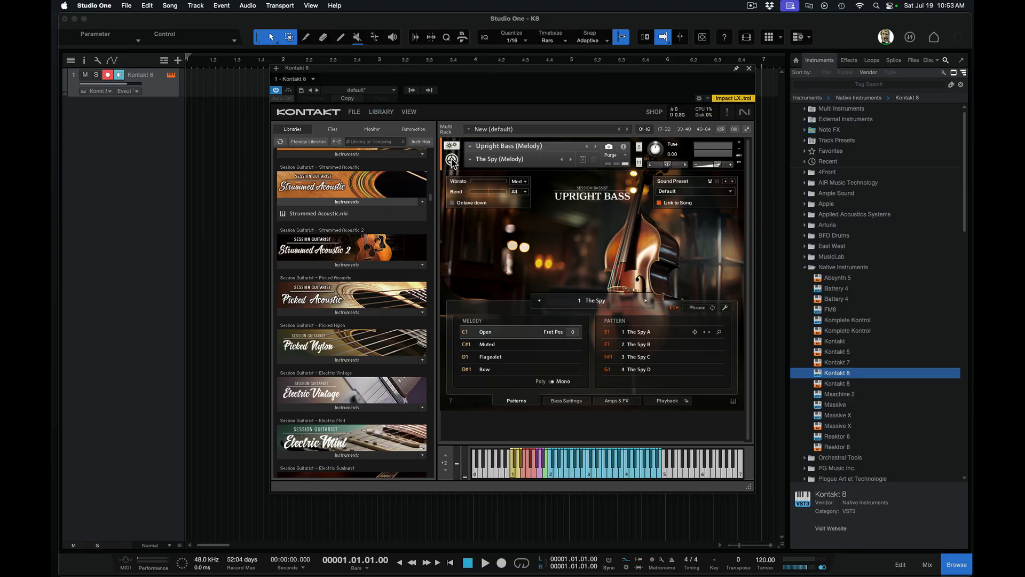
{"action": "left_click", "coordinate": [452, 160]}
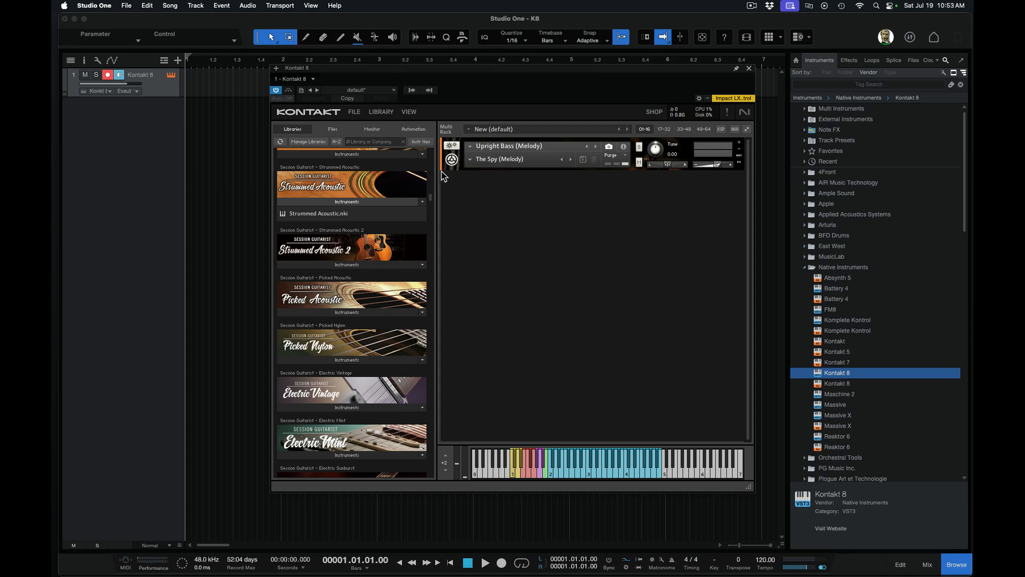
{"action": "left_click", "coordinate": [452, 160]}
{"action": "left_click", "coordinate": [451, 159]}
{"action": "left_click_drag", "start_coordinate": [286, 218], "coordinate": [507, 226]}
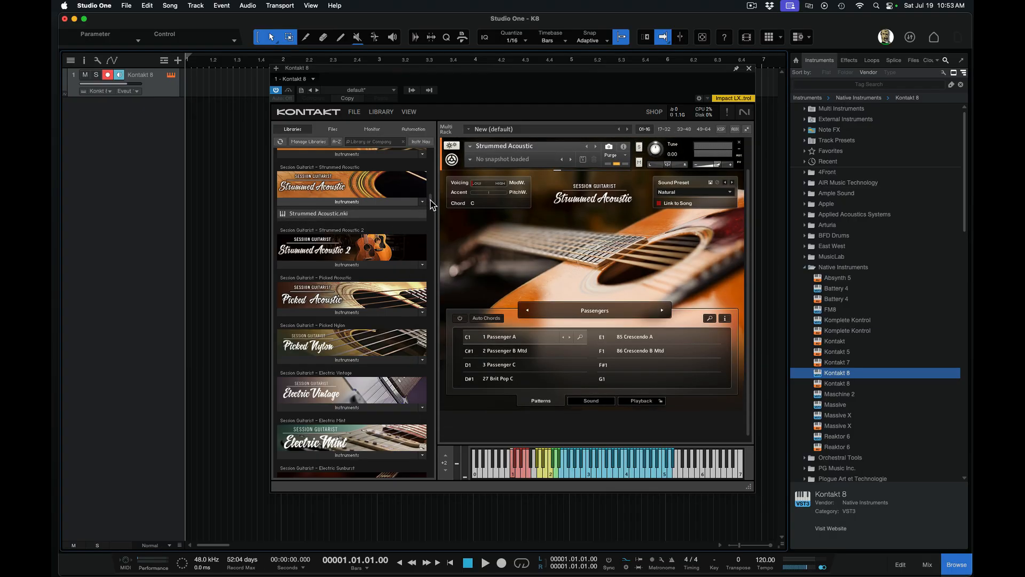
Load Alicias Keys.nki from the Alicias Keys library into the rack below Strummed Acoustic
{"action": "left_click_drag", "start_coordinate": [430, 196], "coordinate": [421, 318]}
{"action": "left_click", "coordinate": [350, 317]}
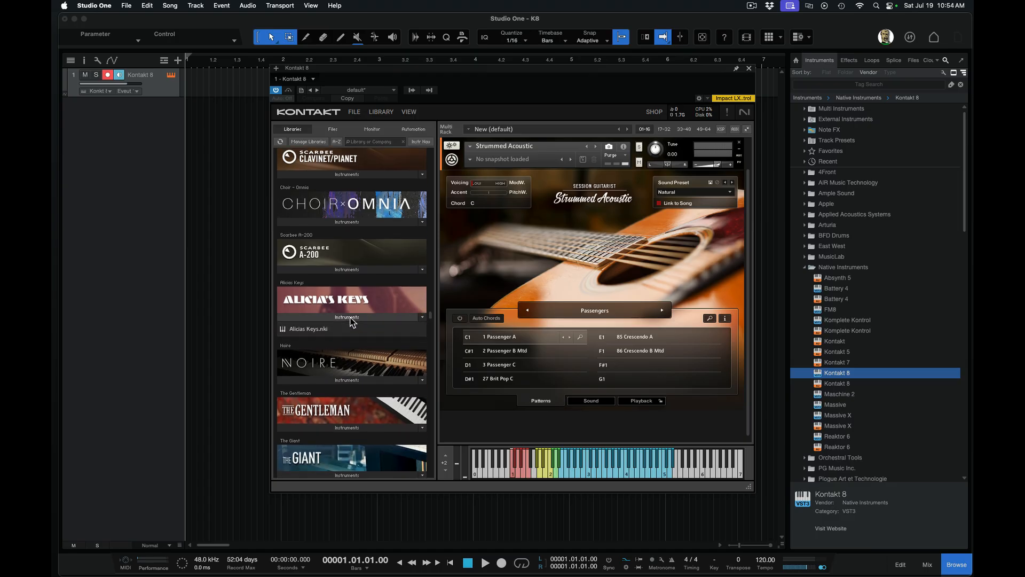
{"action": "left_click", "coordinate": [282, 329]}
{"action": "left_click_drag", "start_coordinate": [305, 341], "coordinate": [515, 430]}
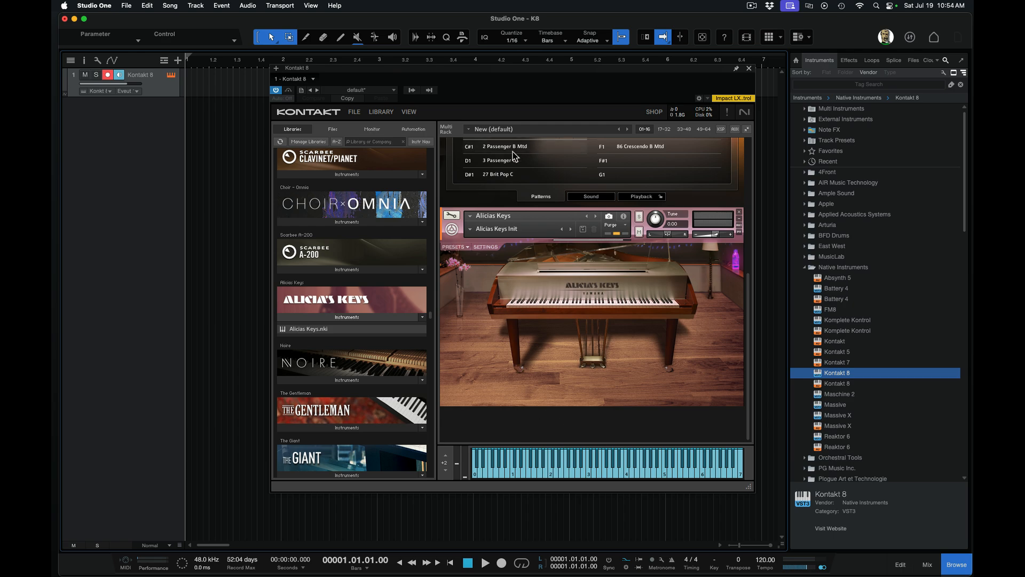
Collapse the Strummed Acoustic and Alicias Keys instruments in the rack to their header rows
{"action": "scroll", "coordinate": [513, 156], "scroll_direction": "up", "scroll_amount": 5}
{"action": "scroll", "coordinate": [513, 156], "scroll_direction": "up", "scroll_amount": 2}
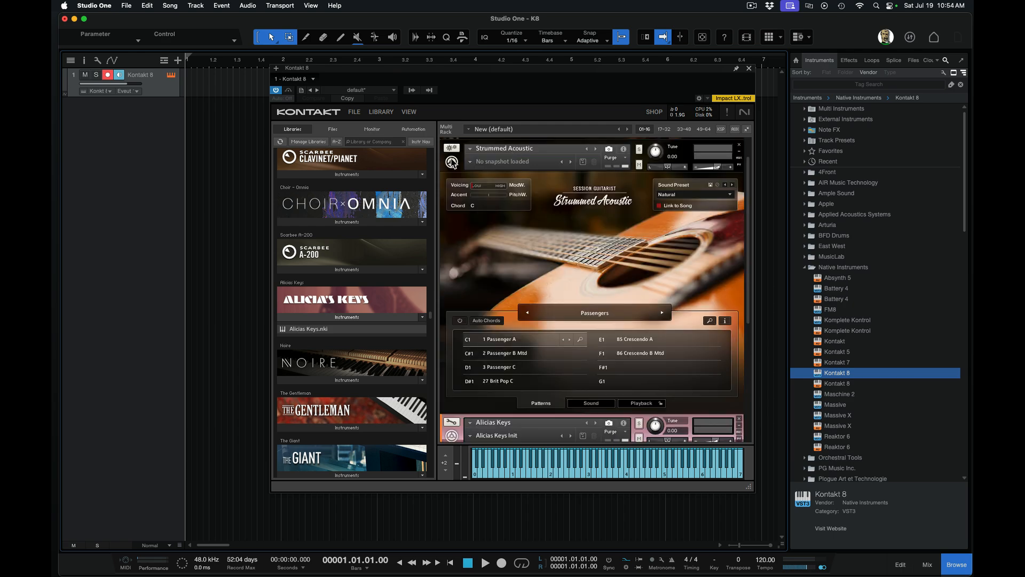
{"action": "left_click", "coordinate": [451, 160]}
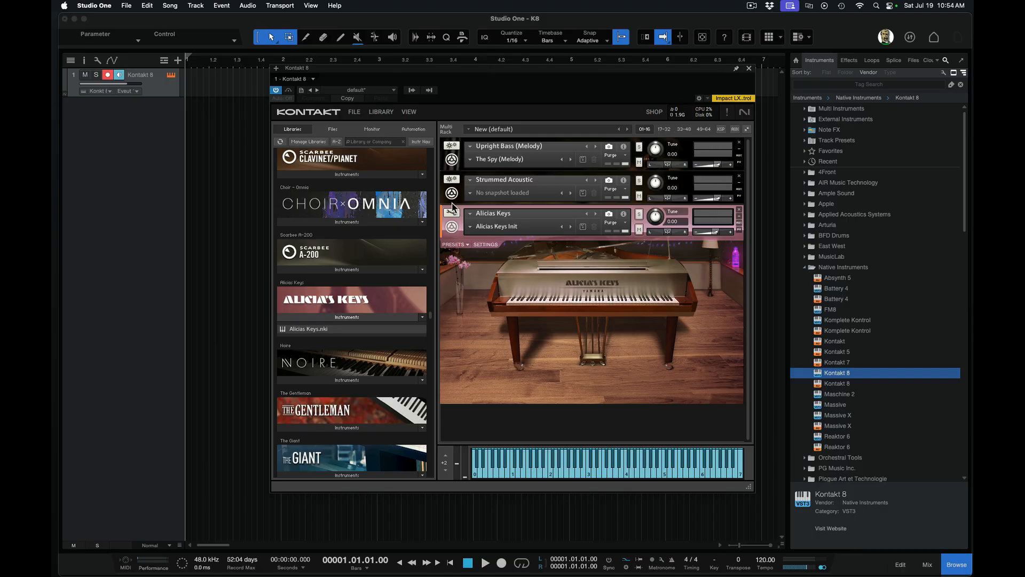
{"action": "left_click", "coordinate": [451, 227]}
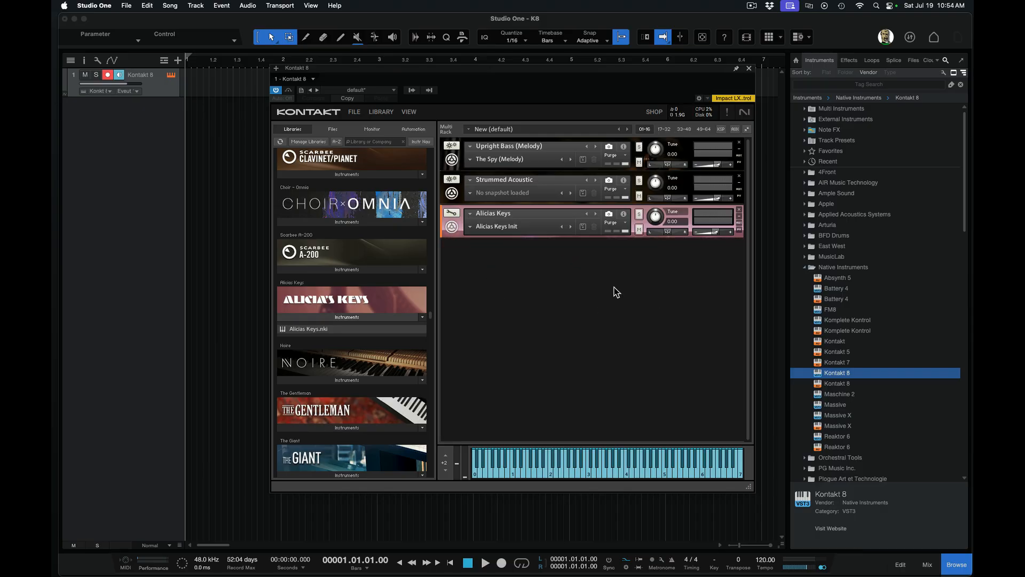
Show Kontakt's Outputs section and apply the Stereo 16x factory output preset
{"action": "left_click", "coordinate": [412, 115]}
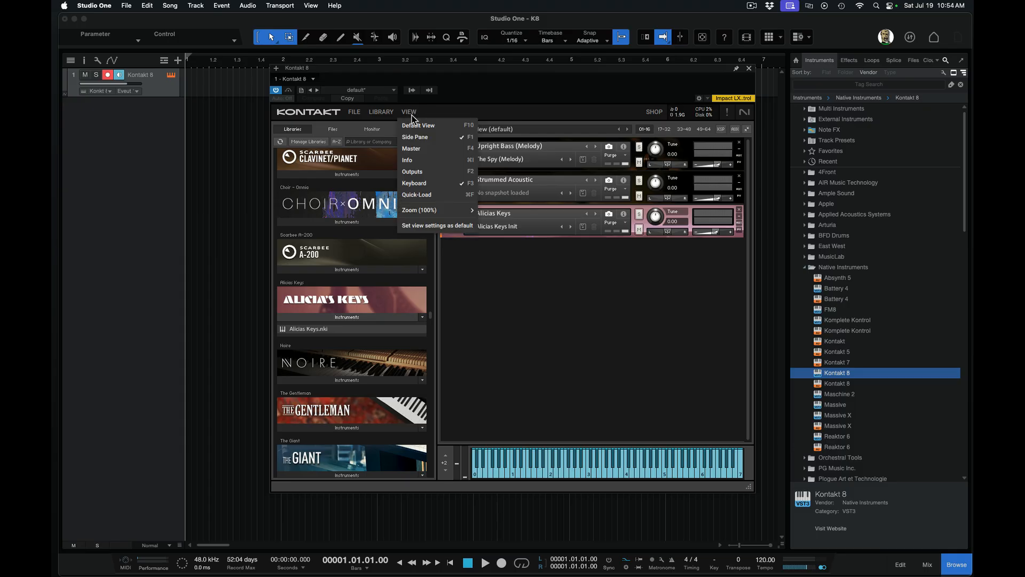
{"action": "left_click", "coordinate": [421, 175]}
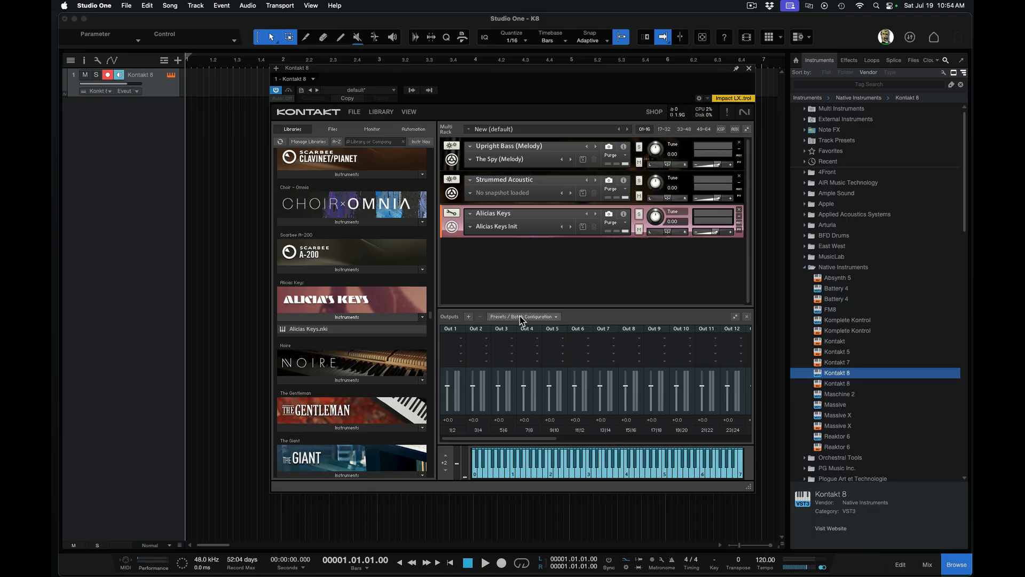
{"action": "left_click", "coordinate": [553, 317]}
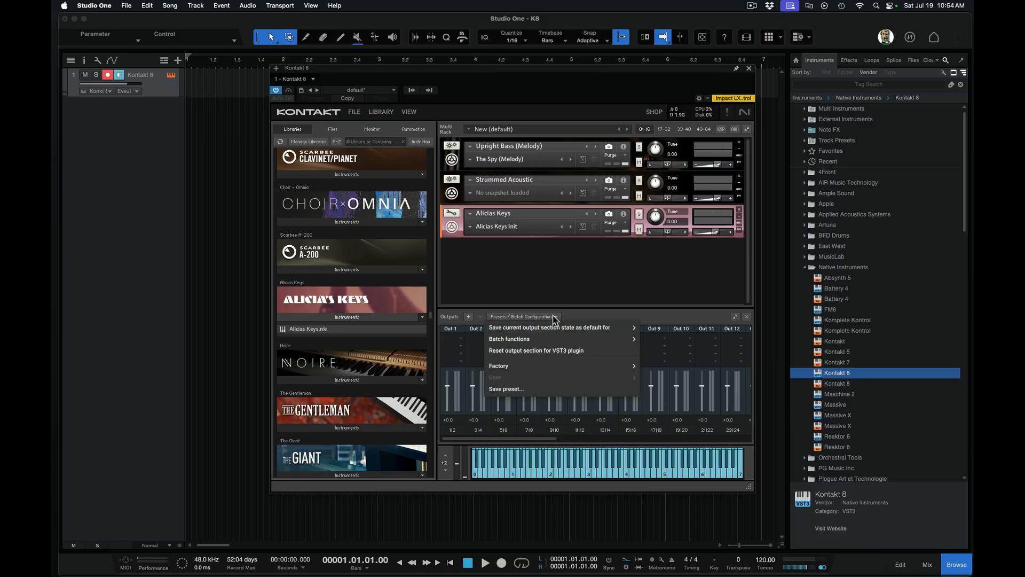
{"action": "mouse_move", "coordinate": [521, 369]}
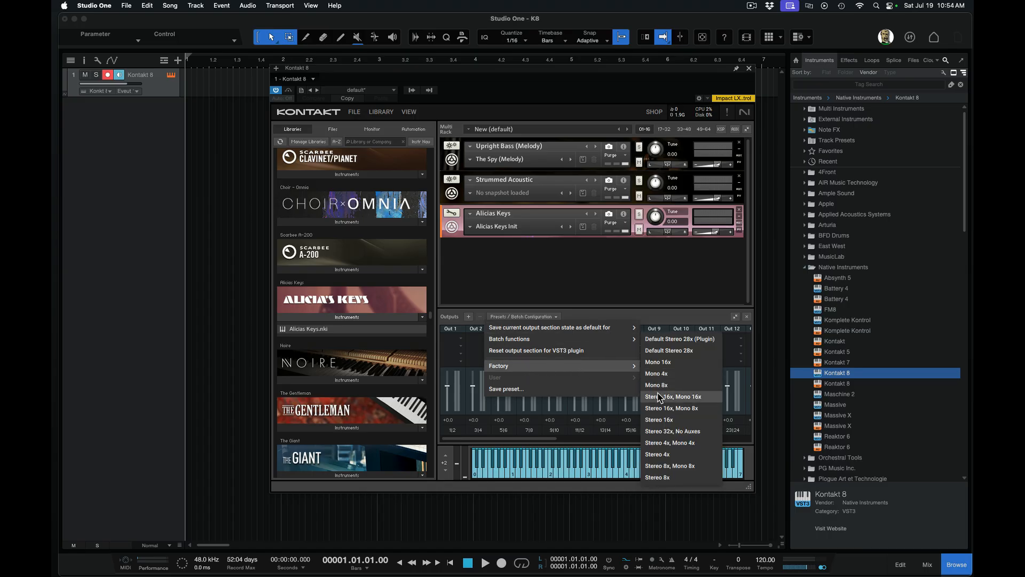
{"action": "left_click", "coordinate": [671, 420]}
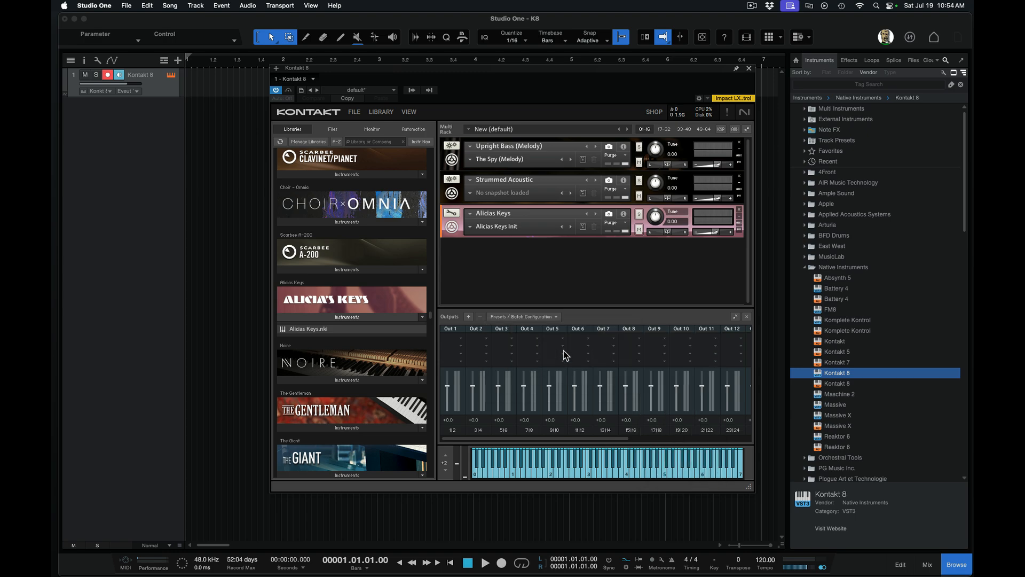
{"action": "left_click", "coordinate": [556, 317]}
{"action": "mouse_move", "coordinate": [557, 329]}
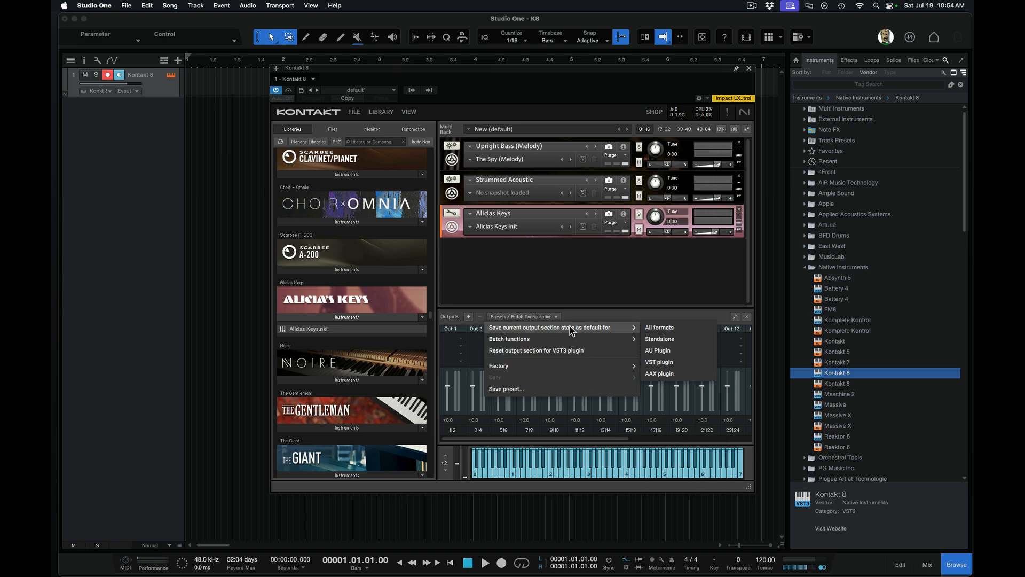
{"action": "left_click", "coordinate": [612, 314]}
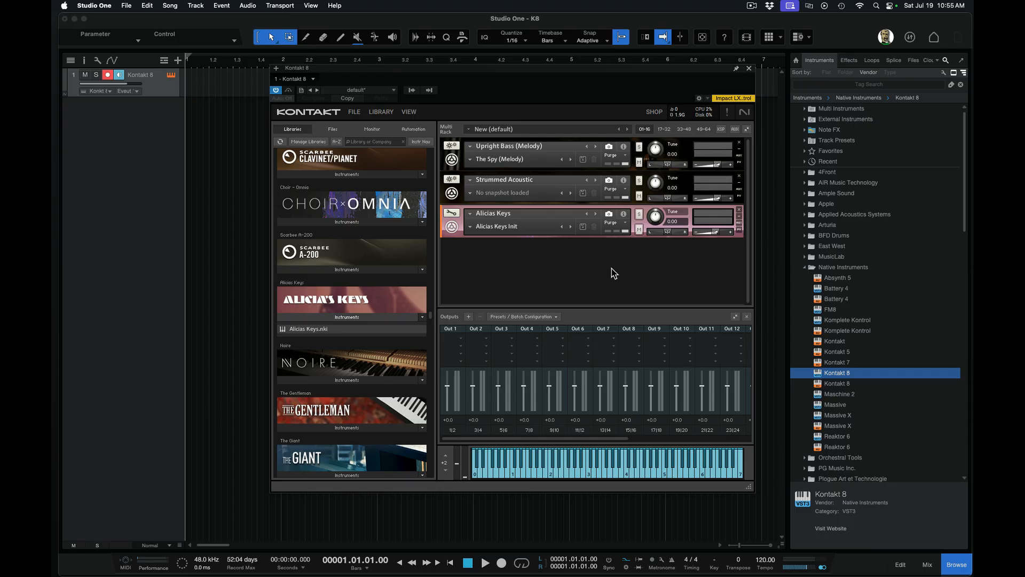
Show the output and MIDI channel info for all three rack instruments and route Strummed Acoustic to Out 2
{"action": "left_click", "coordinate": [624, 148]}
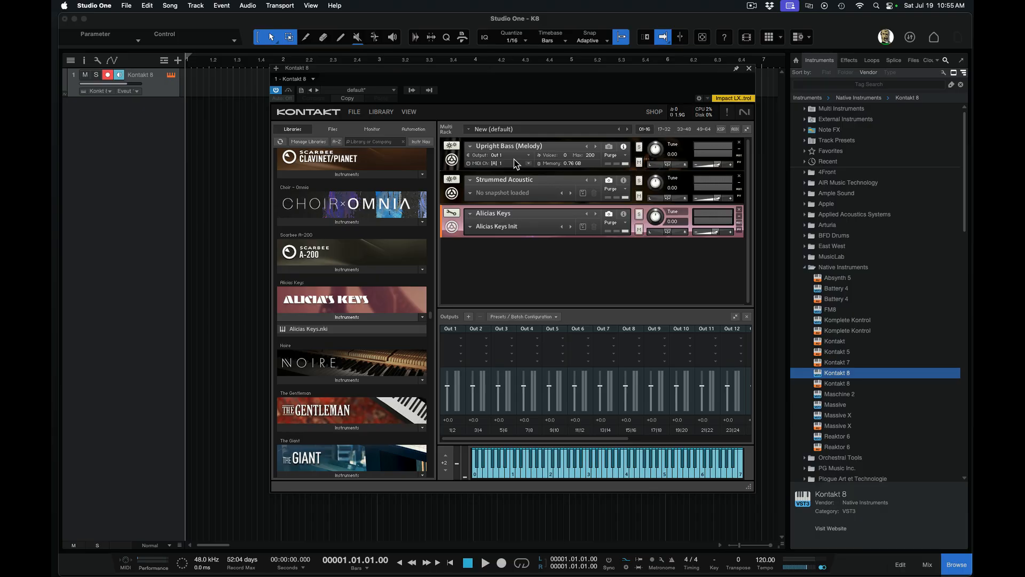
{"action": "left_click", "coordinate": [624, 181]}
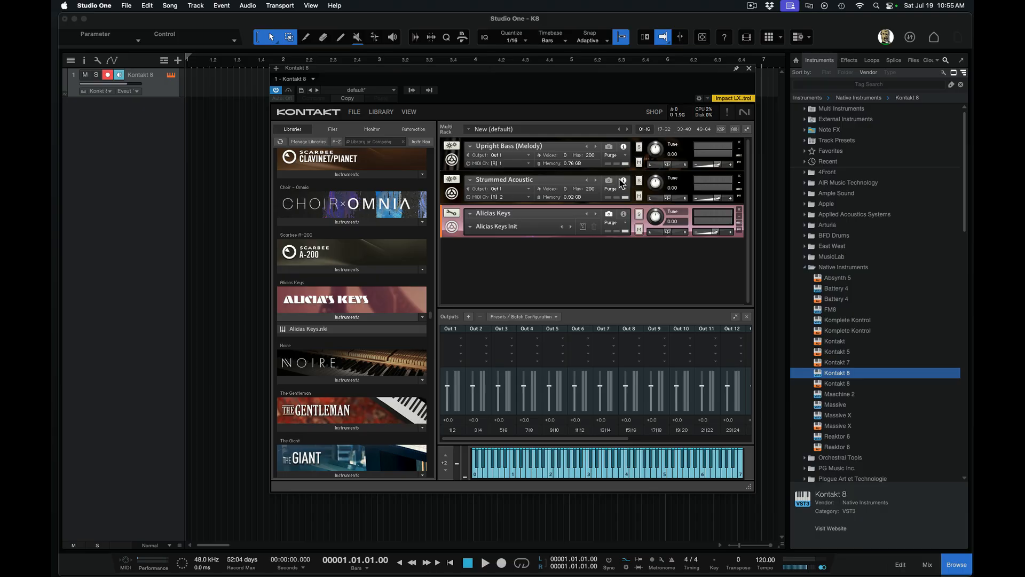
{"action": "left_click", "coordinate": [623, 214]}
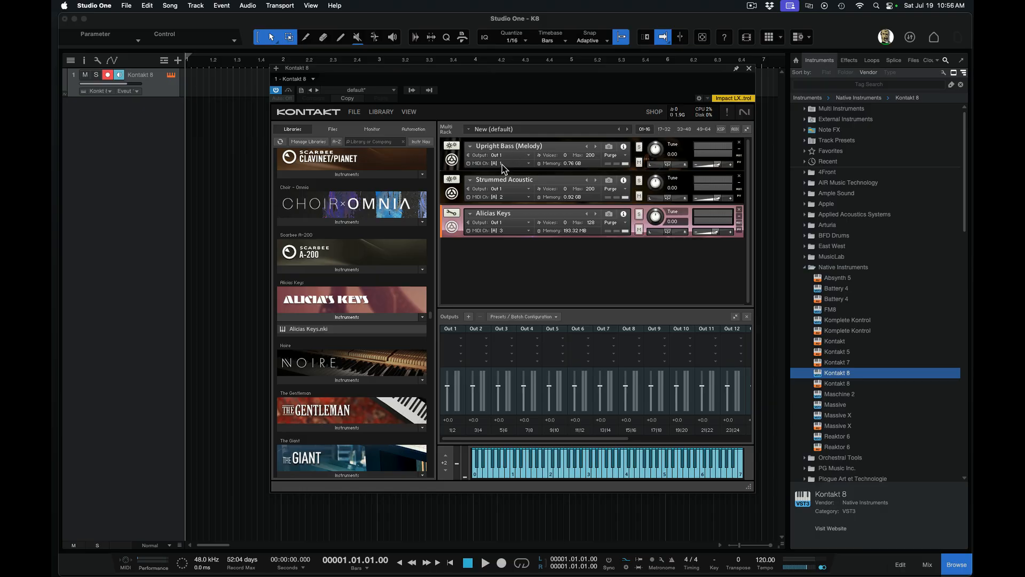
{"action": "left_click", "coordinate": [528, 187]}
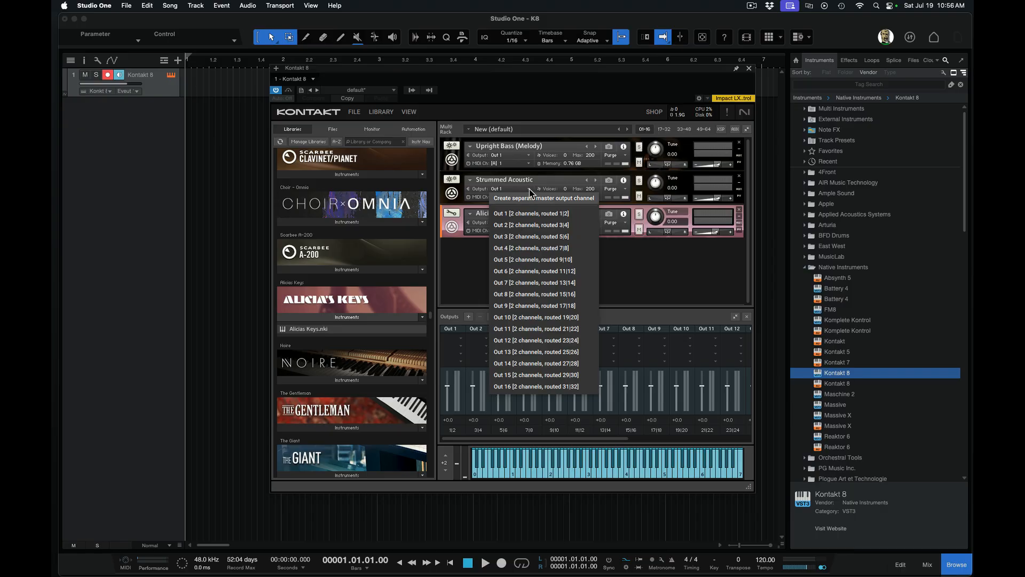
{"action": "left_click", "coordinate": [529, 226]}
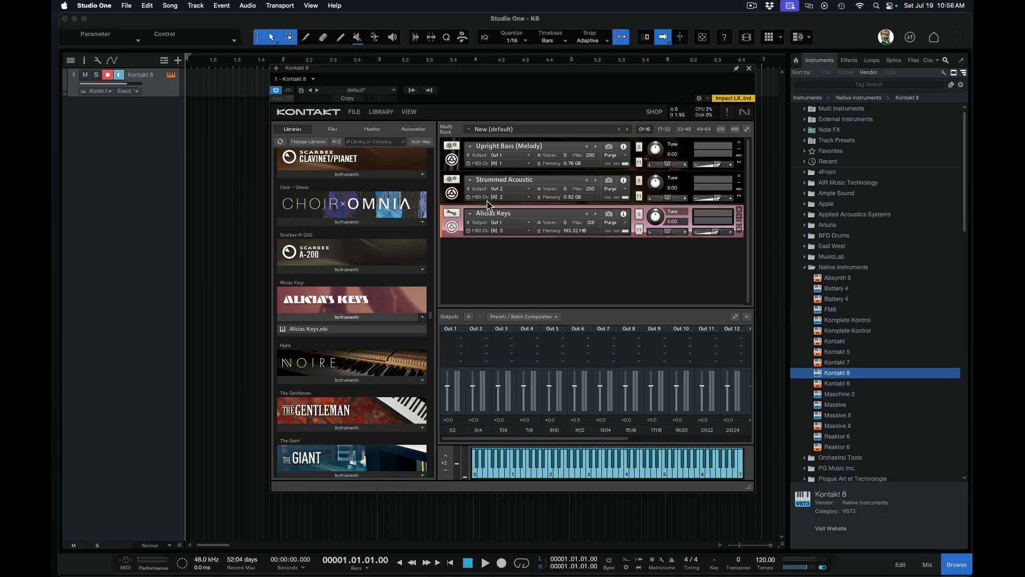
Route the Alicias Keys instrument to Out 3 and move the Kontakt window out of the arrangement view
{"action": "left_click", "coordinate": [529, 223]}
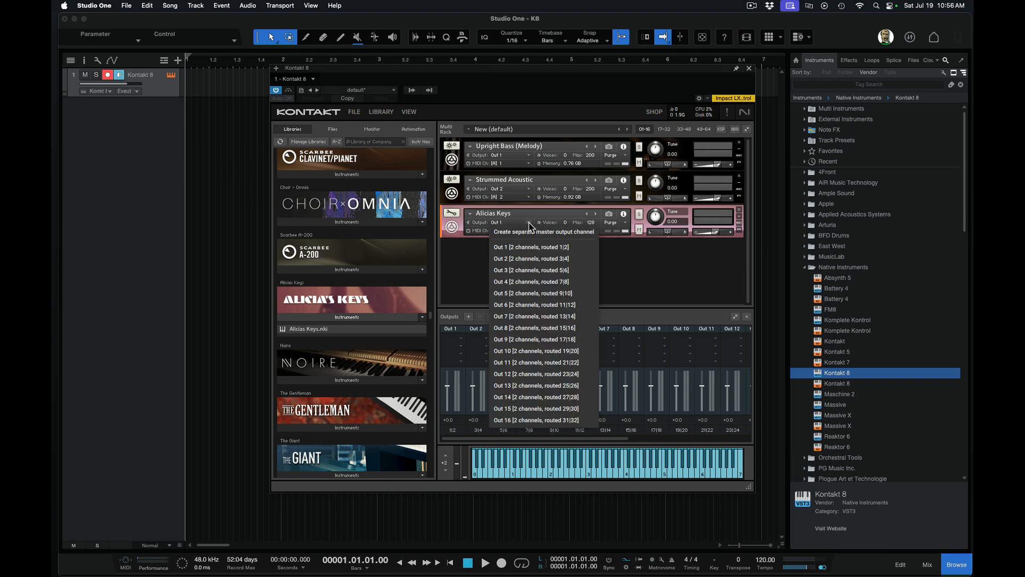
{"action": "left_click", "coordinate": [525, 270]}
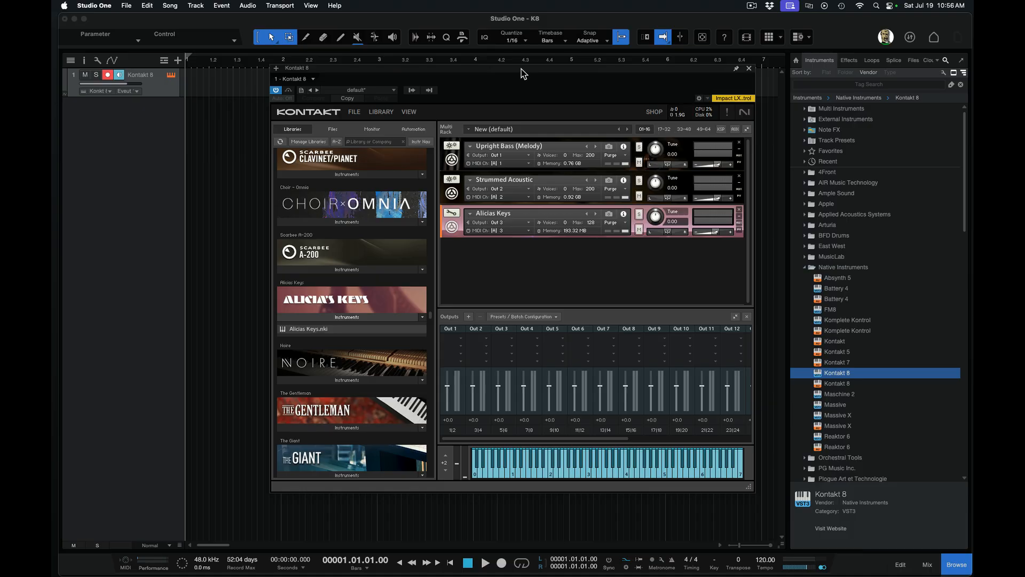
{"action": "left_click_drag", "start_coordinate": [521, 69], "coordinate": [1024, 102]}
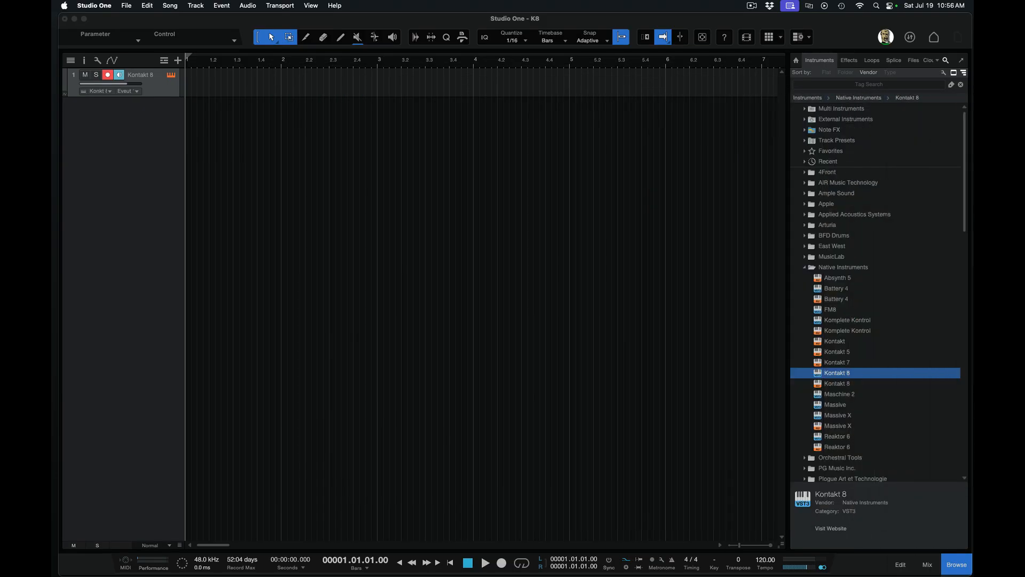
Hide the browser and duplicate the Kontakt 8 track twice to get three instrument tracks
{"action": "left_click", "coordinate": [964, 568]}
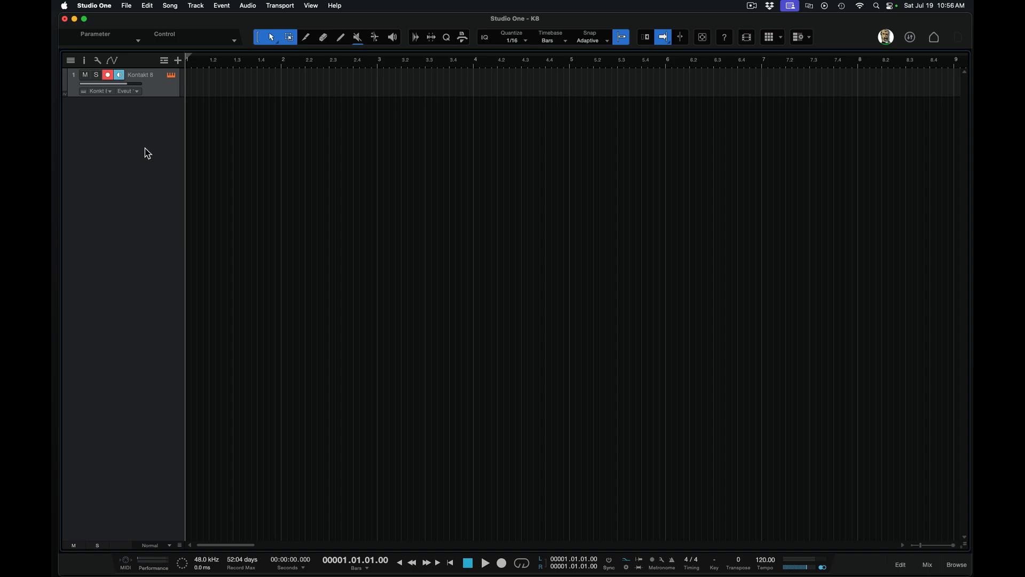
{"action": "right_click", "coordinate": [149, 91]}
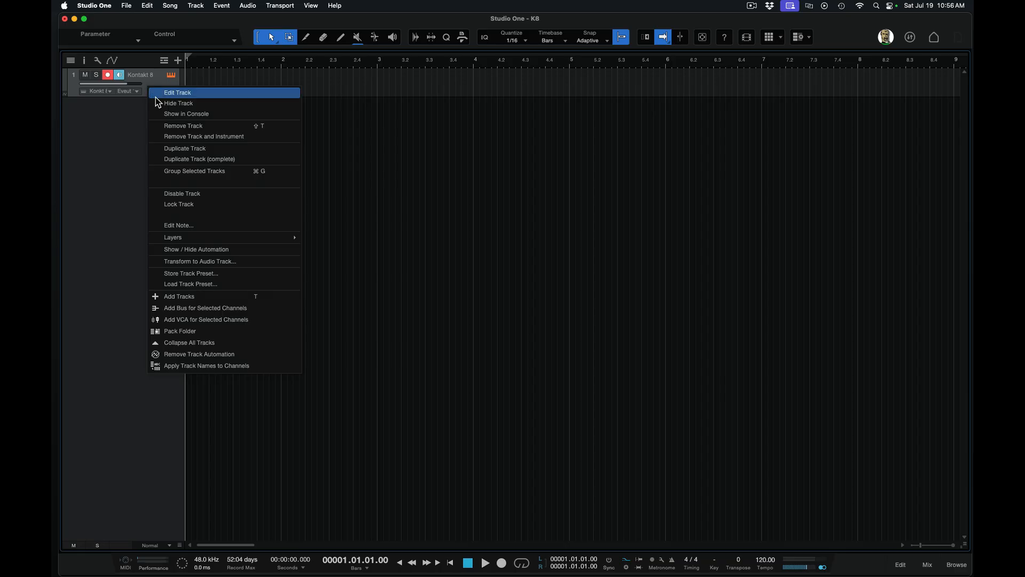
{"action": "left_click", "coordinate": [190, 149]}
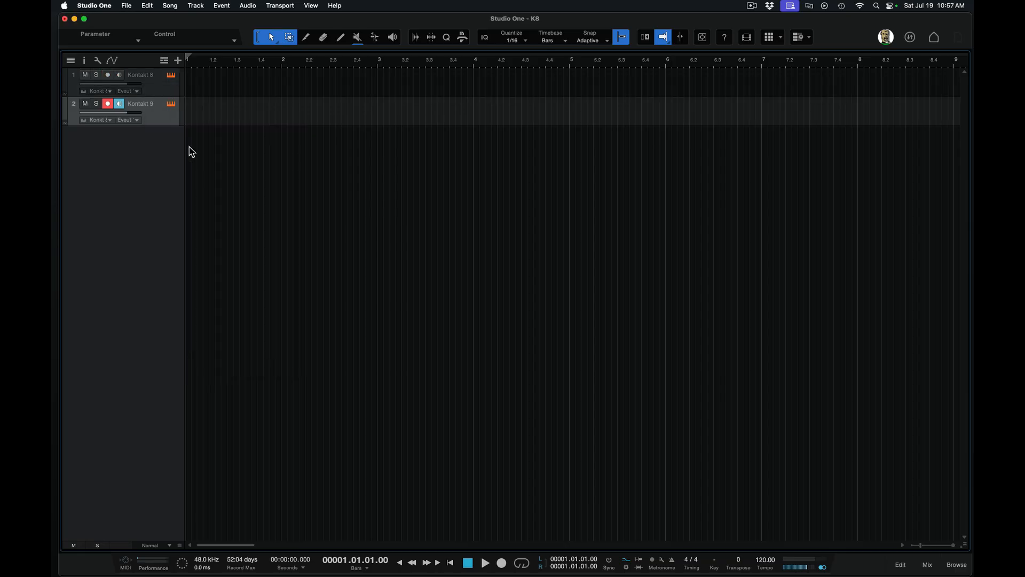
{"action": "right_click", "coordinate": [157, 115]}
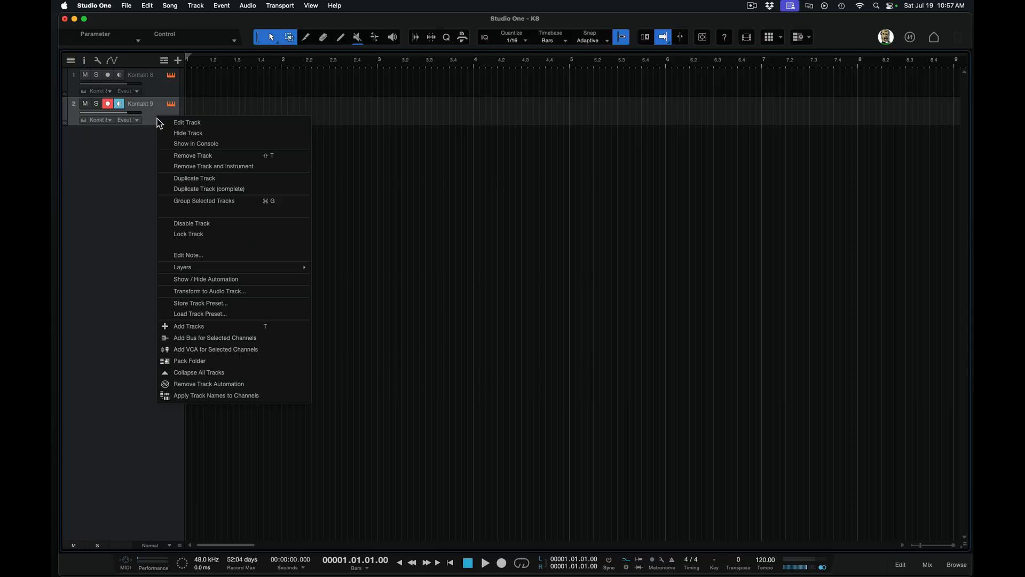
{"action": "left_click", "coordinate": [205, 178]}
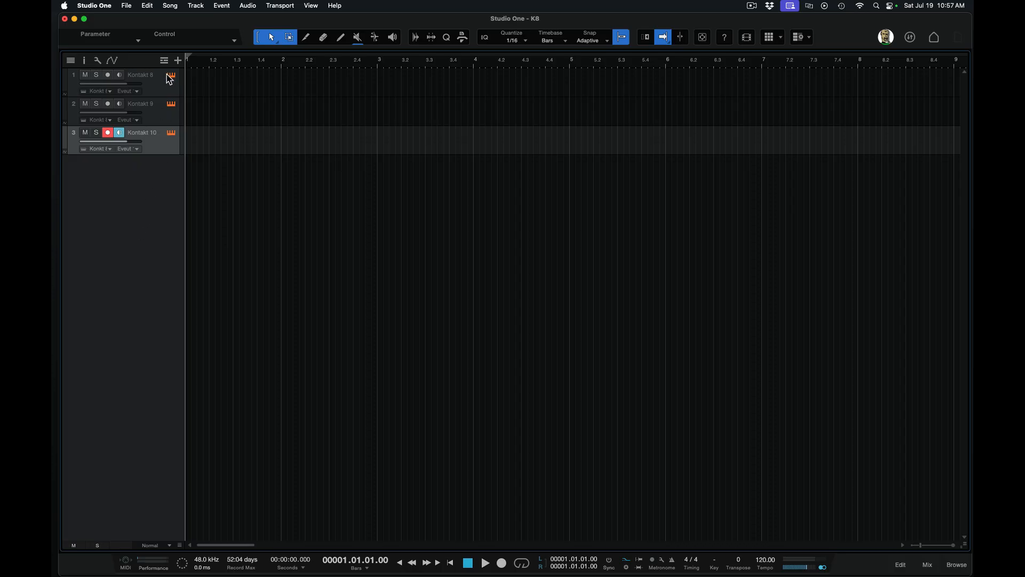
Increase the height of all three tracks together so their input and output settings show in the track headers
{"action": "left_click", "coordinate": [162, 89]}
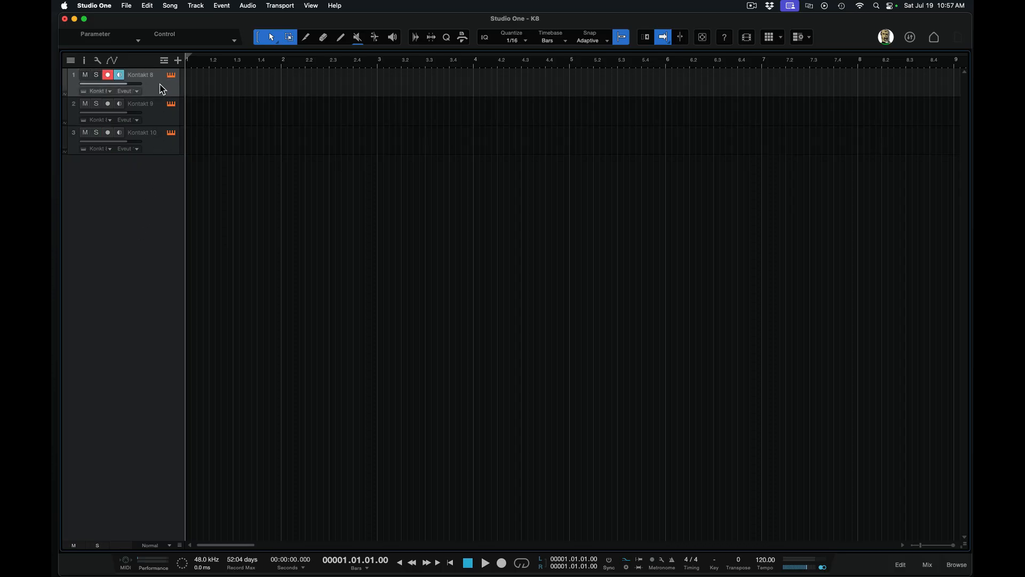
{"action": "left_click", "coordinate": [161, 146], "text": "shift"}
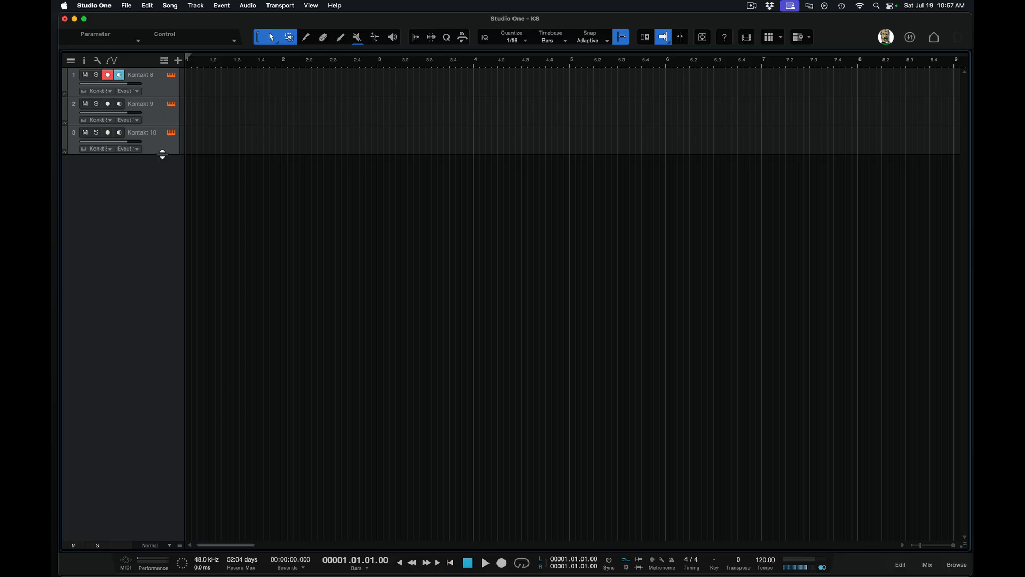
{"action": "left_click_drag", "start_coordinate": [163, 154], "coordinate": [160, 186]}
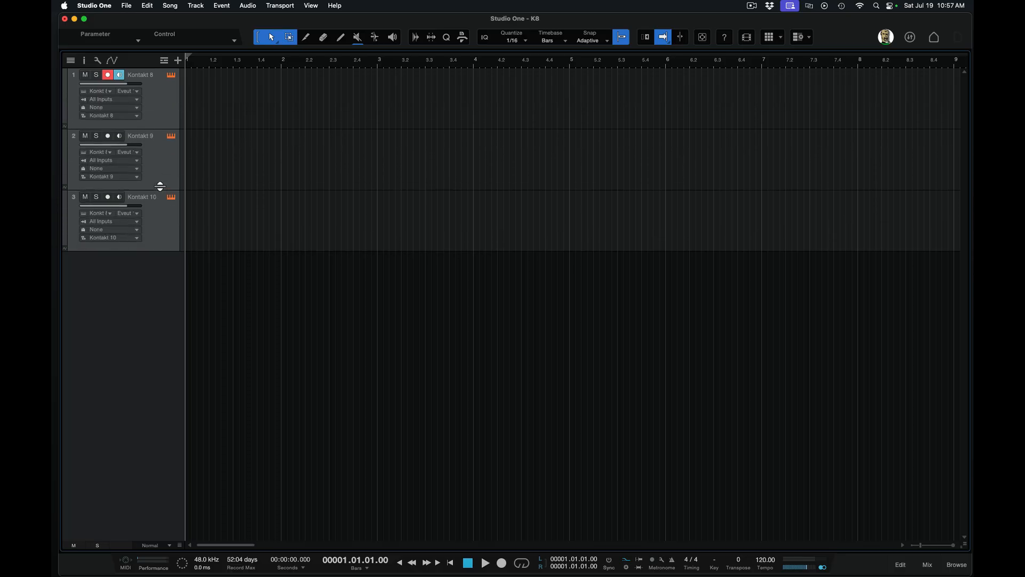
Rename the three tracks, in order, as Bass, Acoustic and Keys
{"action": "left_click", "coordinate": [156, 104]}
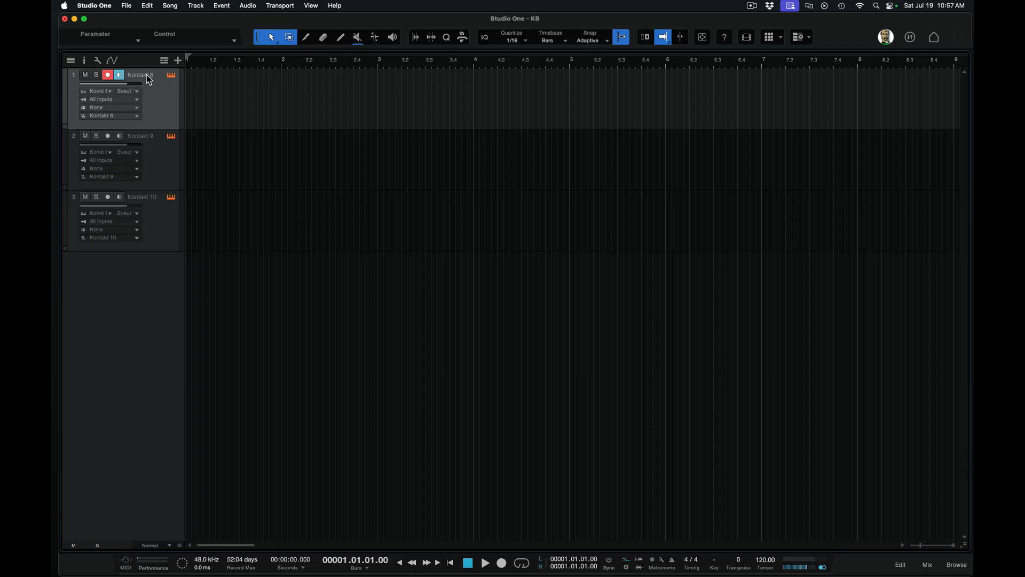
{"action": "double_click", "coordinate": [147, 76]}
{"action": "type", "text": "Bass"}
{"action": "key", "text": "Return"}
{"action": "left_click", "coordinate": [147, 140]}
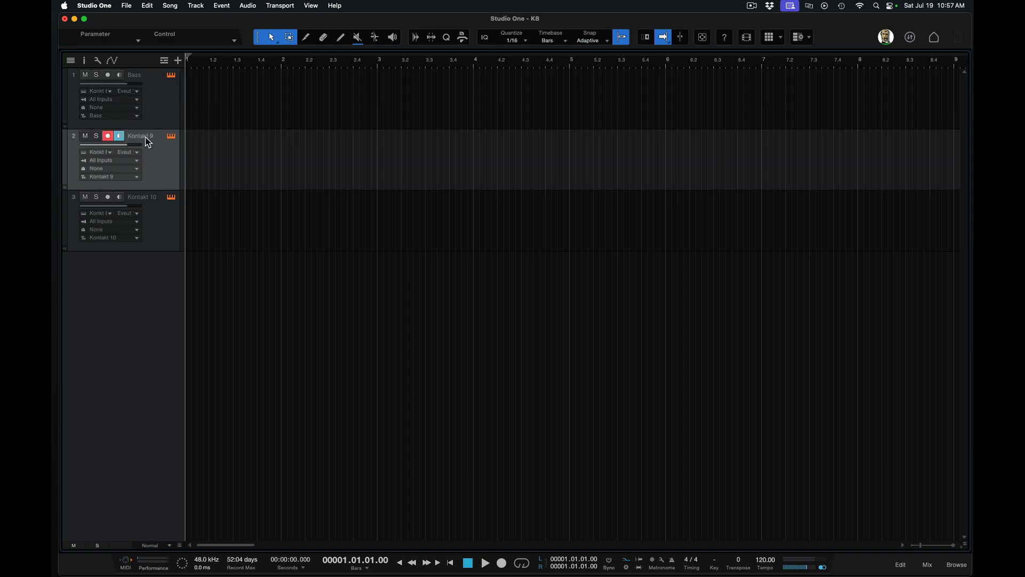
{"action": "double_click", "coordinate": [147, 139]}
{"action": "type", "text": "Acoustic"}
{"action": "key", "text": "Return"}
{"action": "left_click", "coordinate": [146, 201]}
{"action": "double_click", "coordinate": [144, 198]}
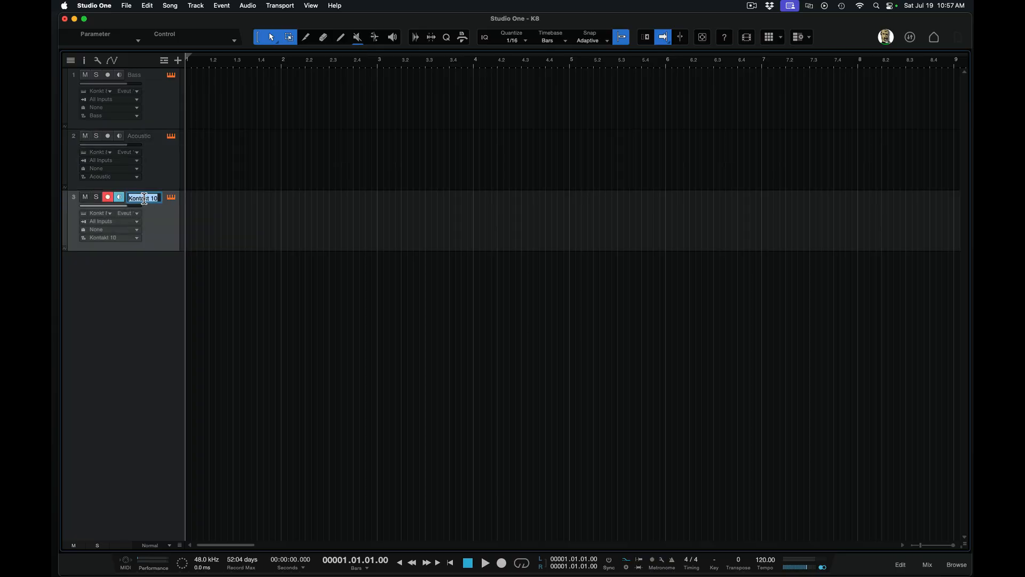
{"action": "type", "text": "Keys"}
{"action": "key", "text": "Return"}
Color the Bass, Acoustic and Keys tracks dark brown all at once
{"action": "left_click", "coordinate": [161, 104], "text": "shift"}
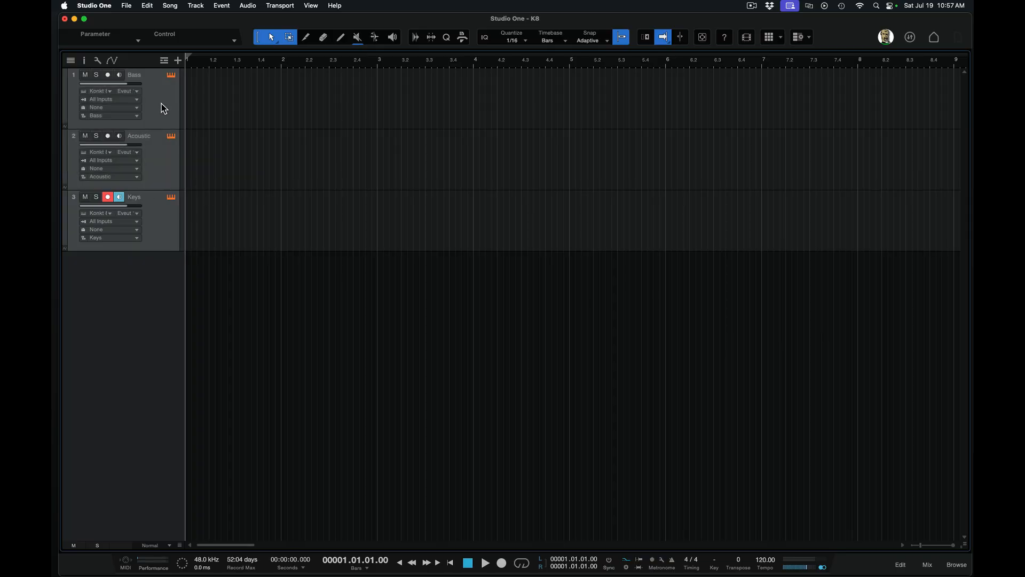
{"action": "left_click", "coordinate": [64, 107]}
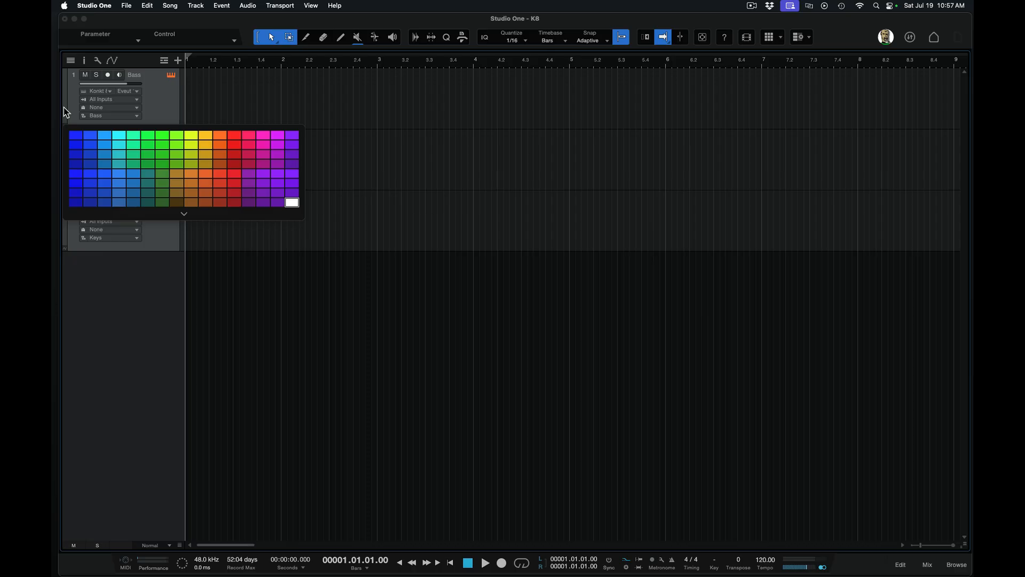
{"action": "left_click", "coordinate": [177, 203]}
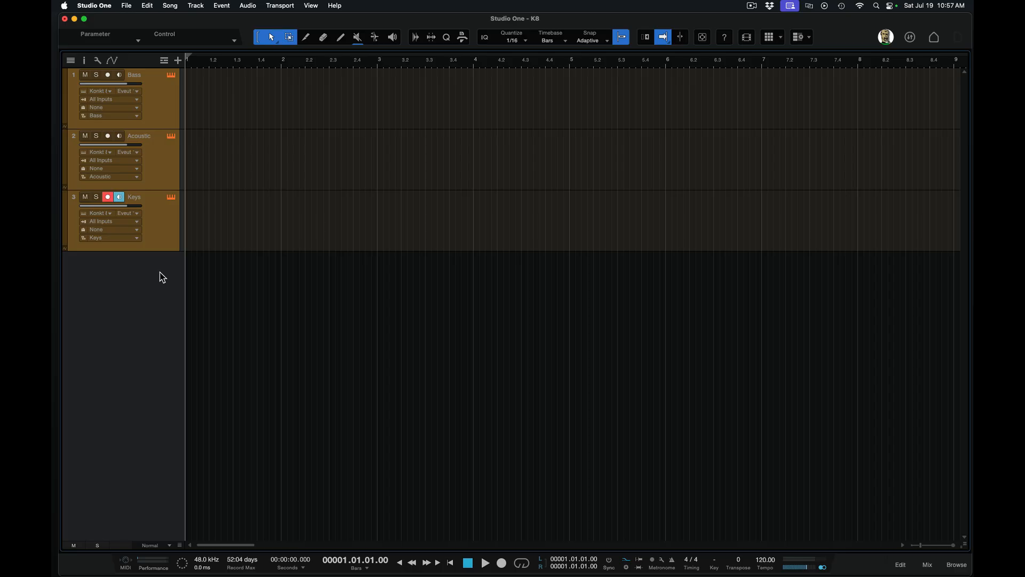
Assign the Bass track to Event Input 1 and the Acoustic track to Event Input 2 of Kontakt 8
{"action": "left_click", "coordinate": [162, 118]}
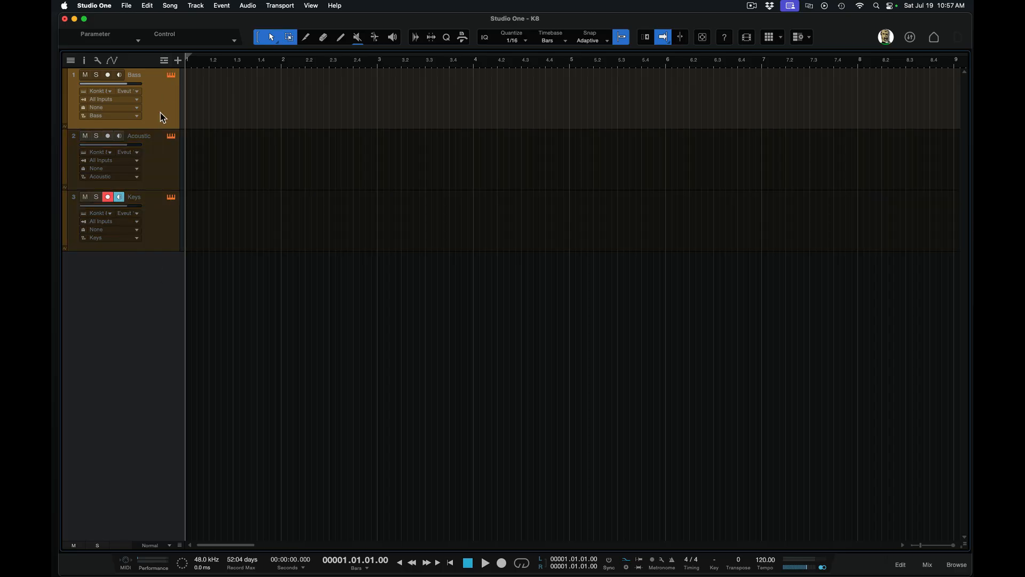
{"action": "left_click", "coordinate": [137, 92]}
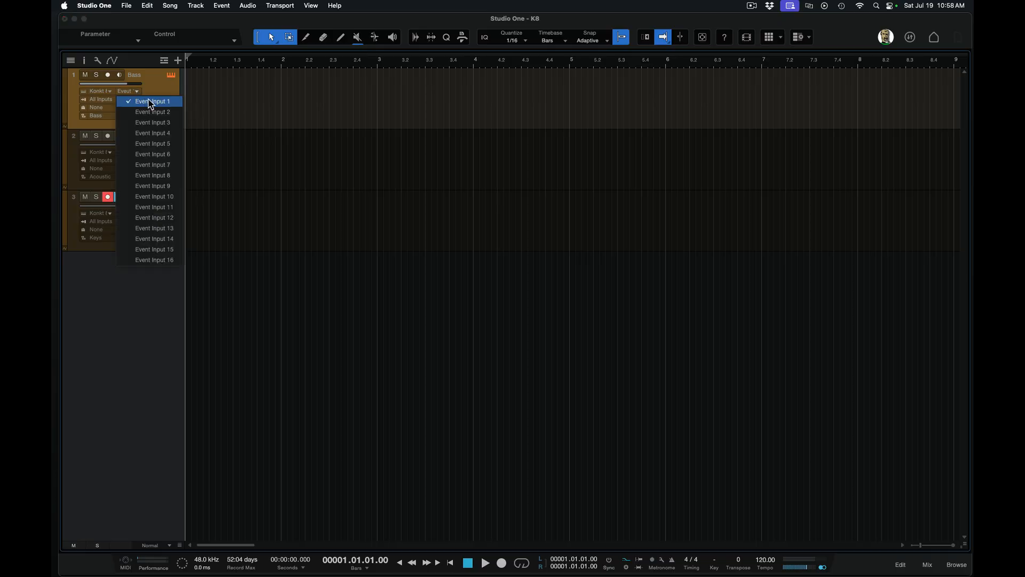
{"action": "left_click", "coordinate": [149, 102]}
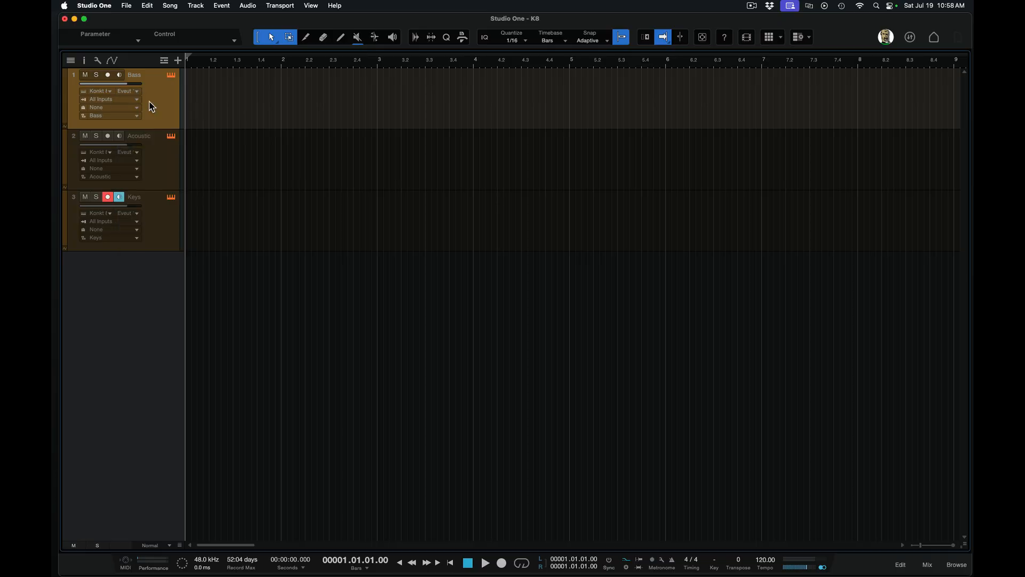
{"action": "left_click", "coordinate": [152, 159]}
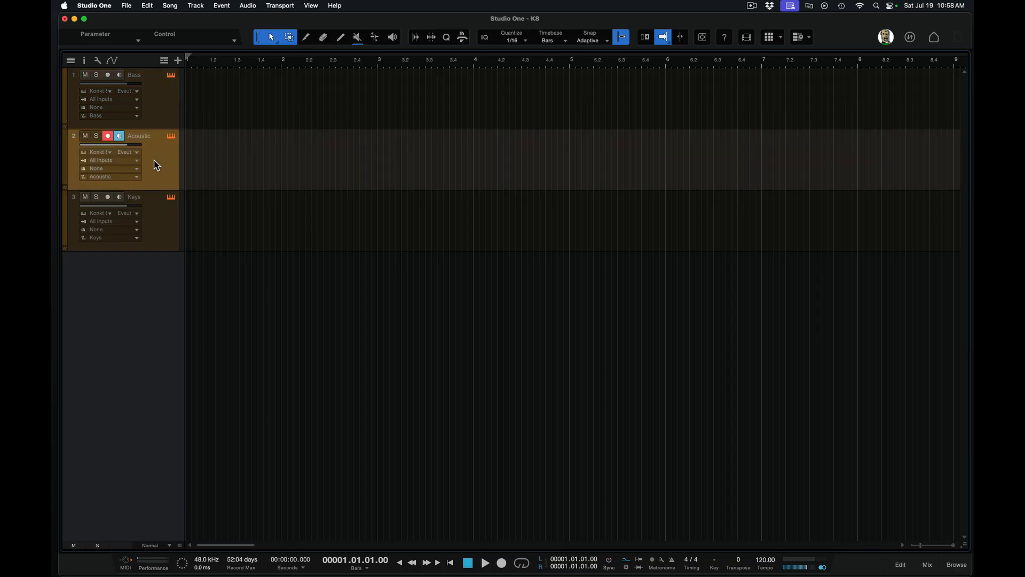
{"action": "left_click", "coordinate": [138, 153]}
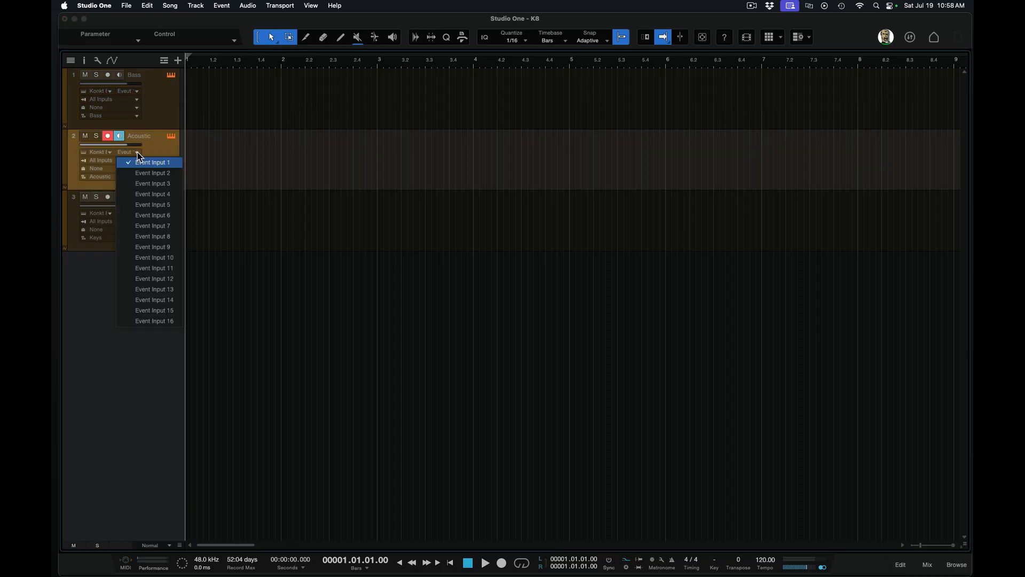
{"action": "left_click", "coordinate": [166, 173]}
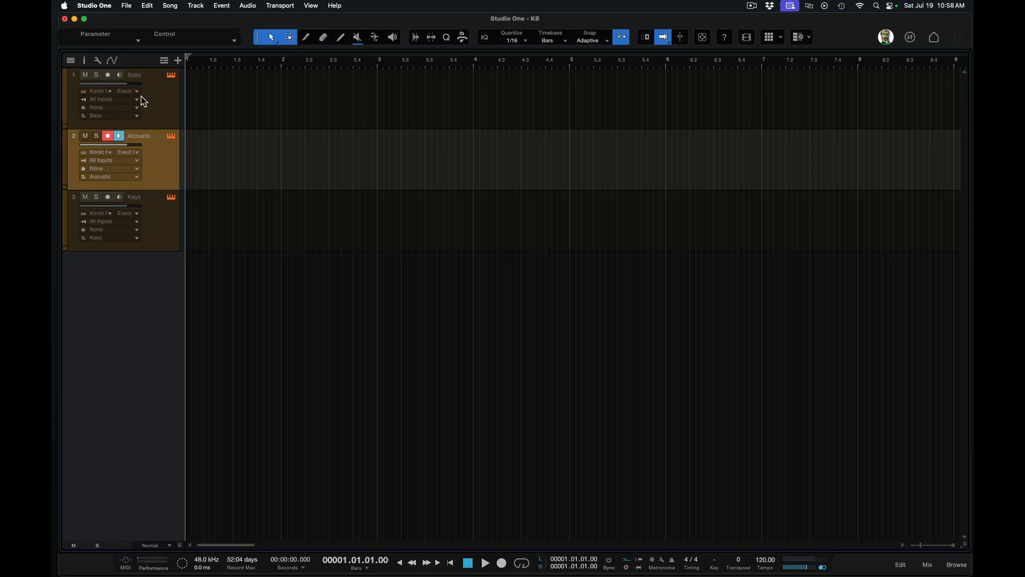
Assign the Keys track to Event Input 3 and widen the track headers to show the full input names
{"action": "left_click", "coordinate": [138, 95]}
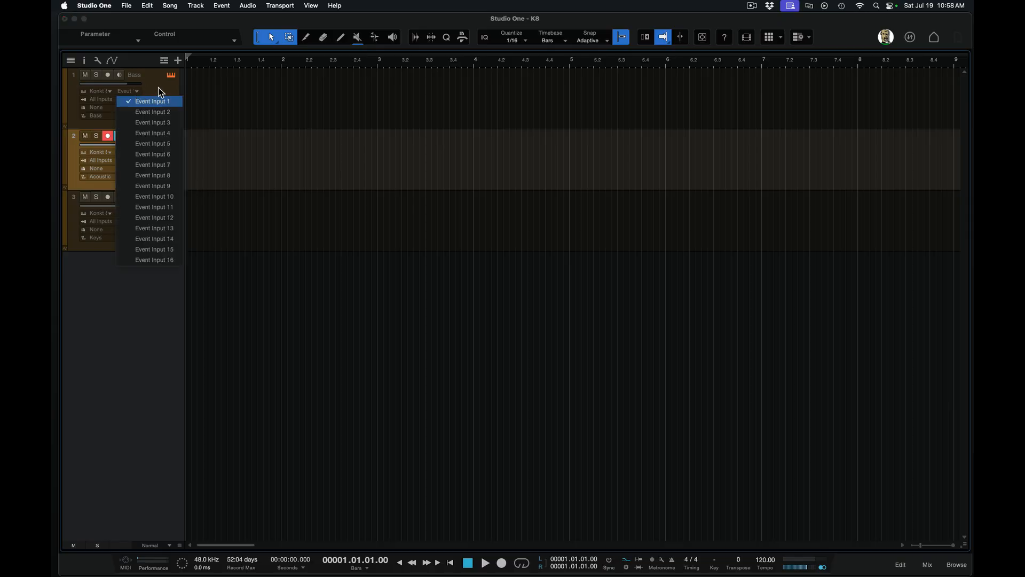
{"action": "left_click", "coordinate": [161, 92]}
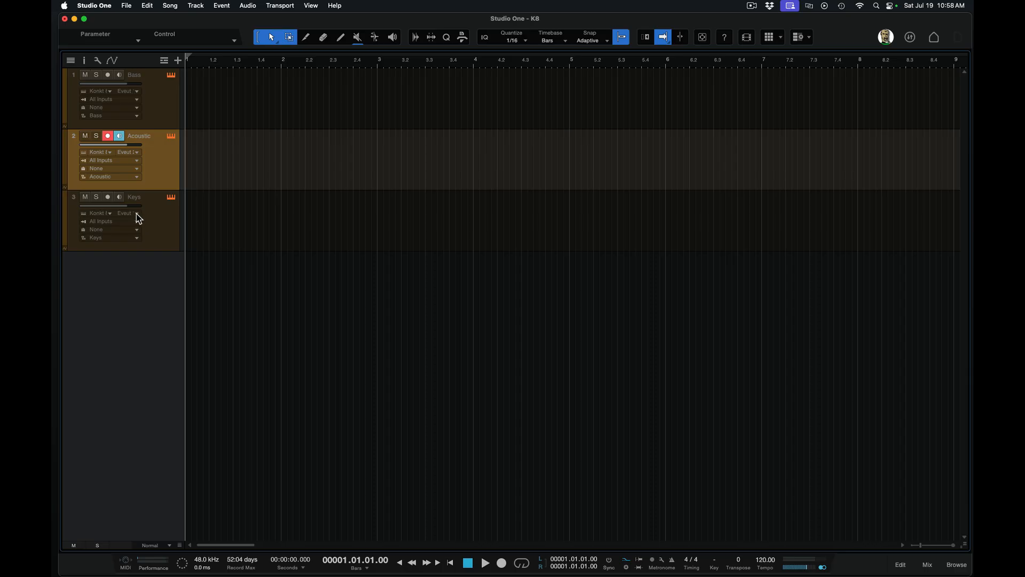
{"action": "left_click", "coordinate": [136, 214]}
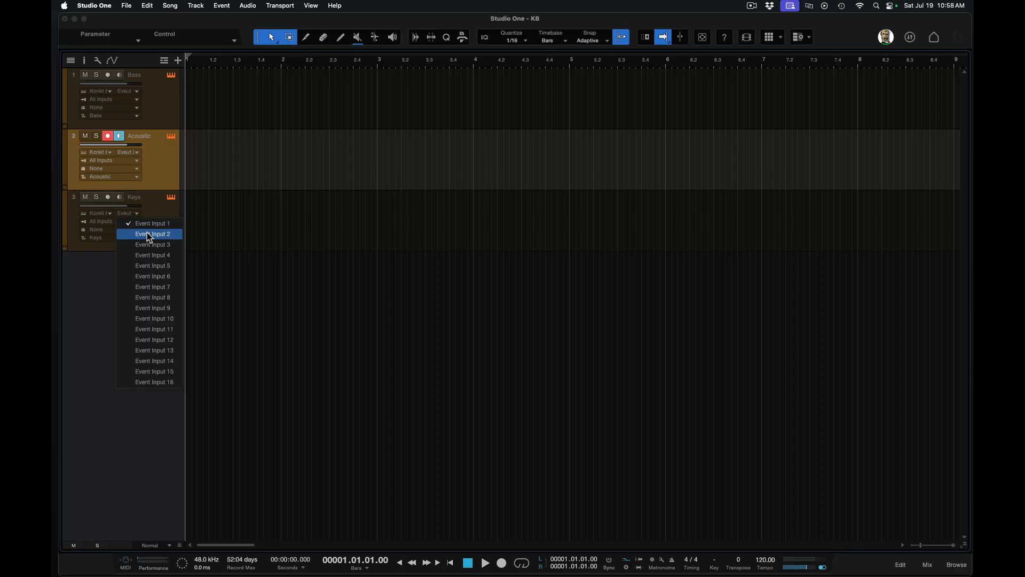
{"action": "left_click", "coordinate": [164, 245]}
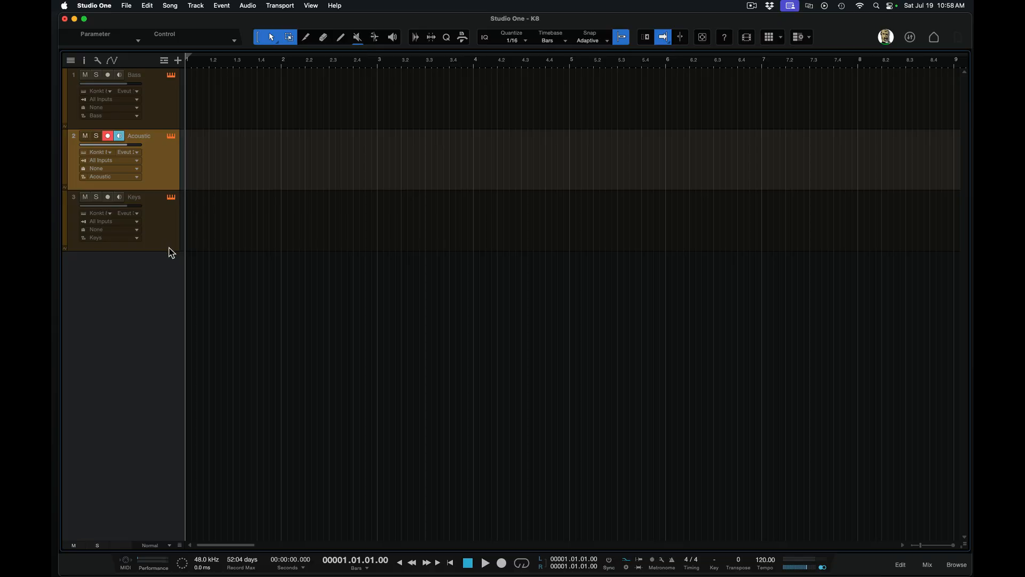
{"action": "left_click_drag", "start_coordinate": [183, 243], "coordinate": [235, 237]}
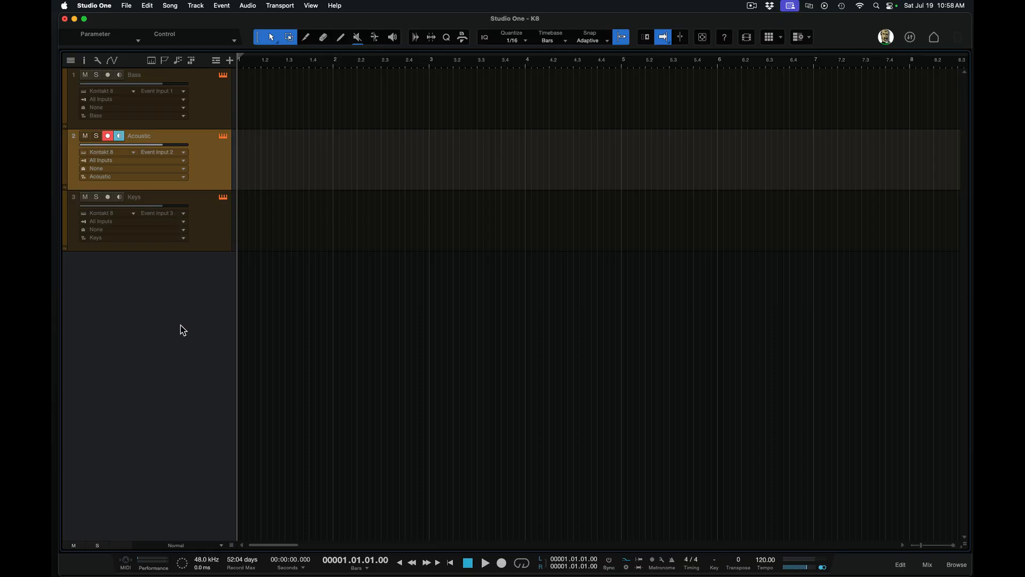
Show the mix console at a taller size and enable KT Out 2 and KT Out 3 in Kontakt 8's expanded output list
{"action": "left_click", "coordinate": [928, 565]}
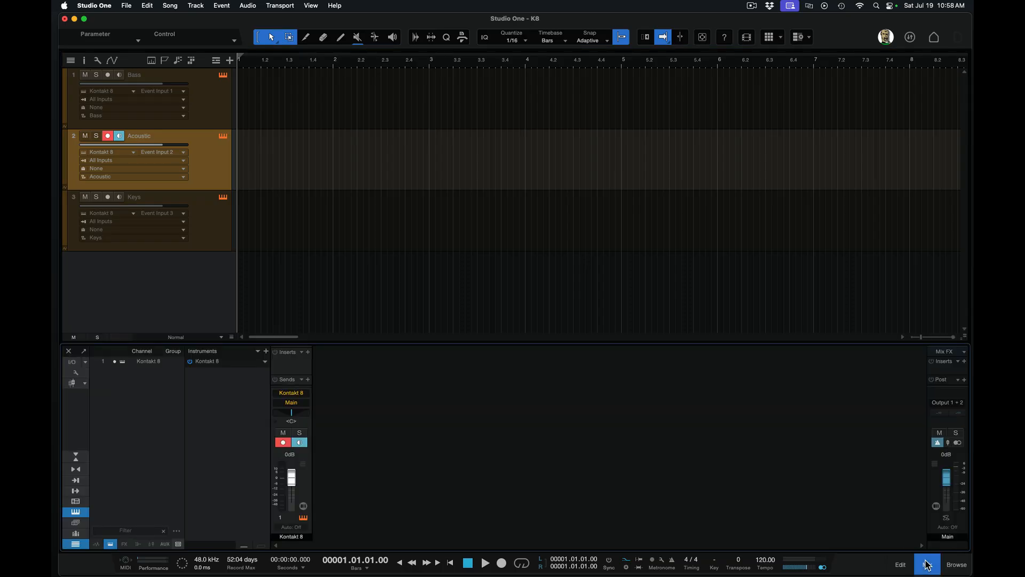
{"action": "left_click_drag", "start_coordinate": [796, 342], "coordinate": [794, 282]}
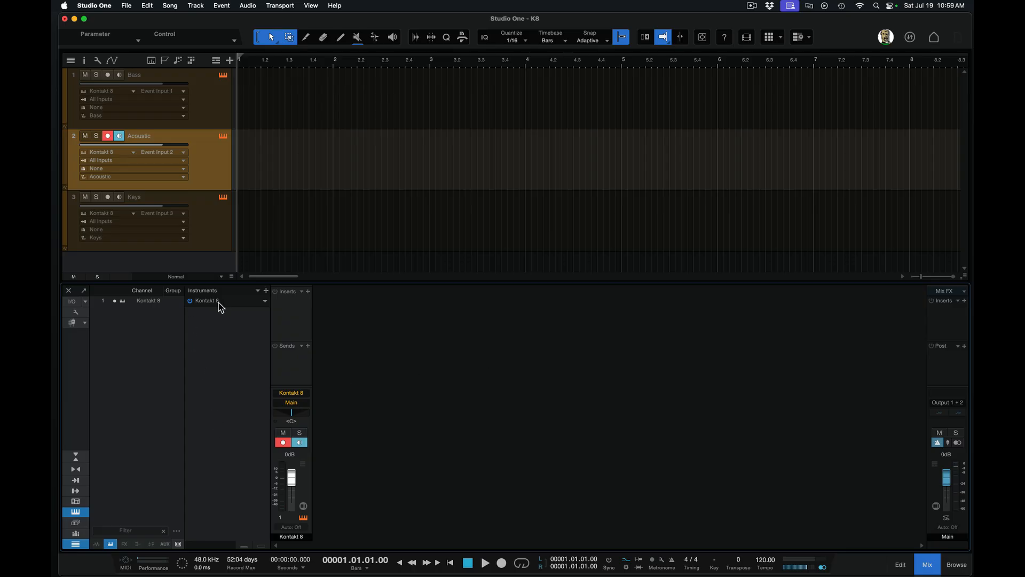
{"action": "left_click", "coordinate": [267, 300]}
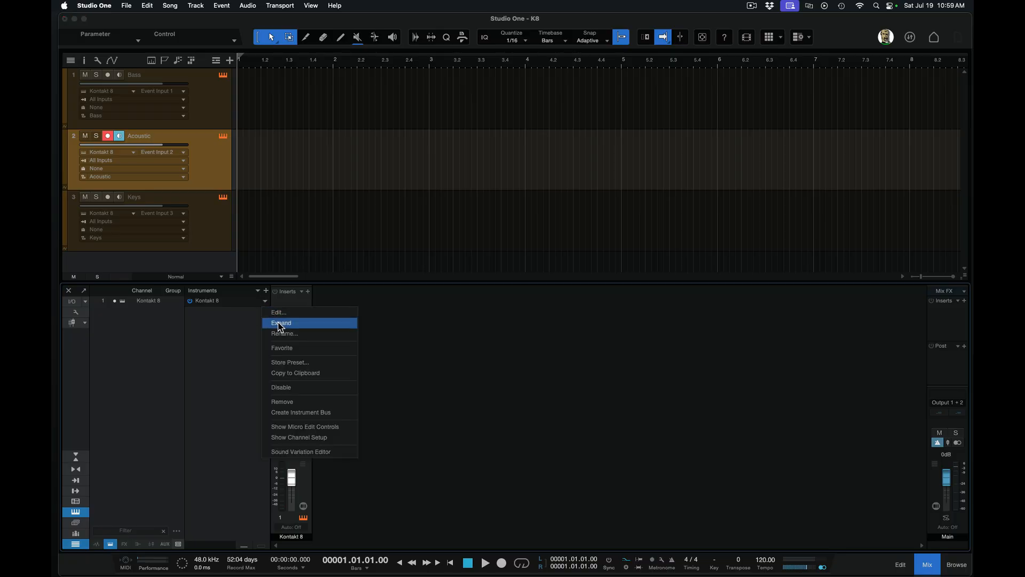
{"action": "left_click", "coordinate": [282, 323]}
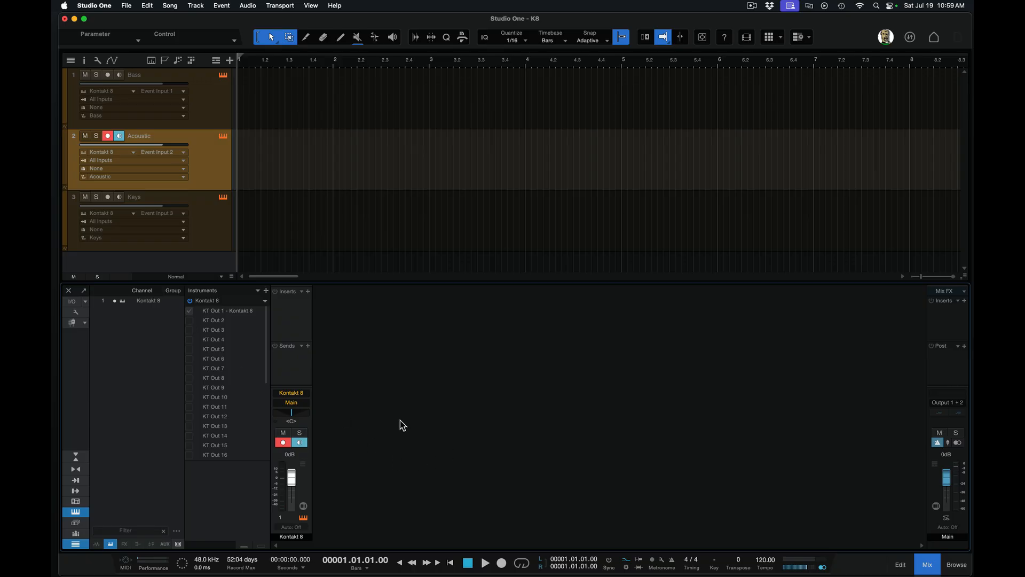
{"action": "left_click", "coordinate": [189, 321]}
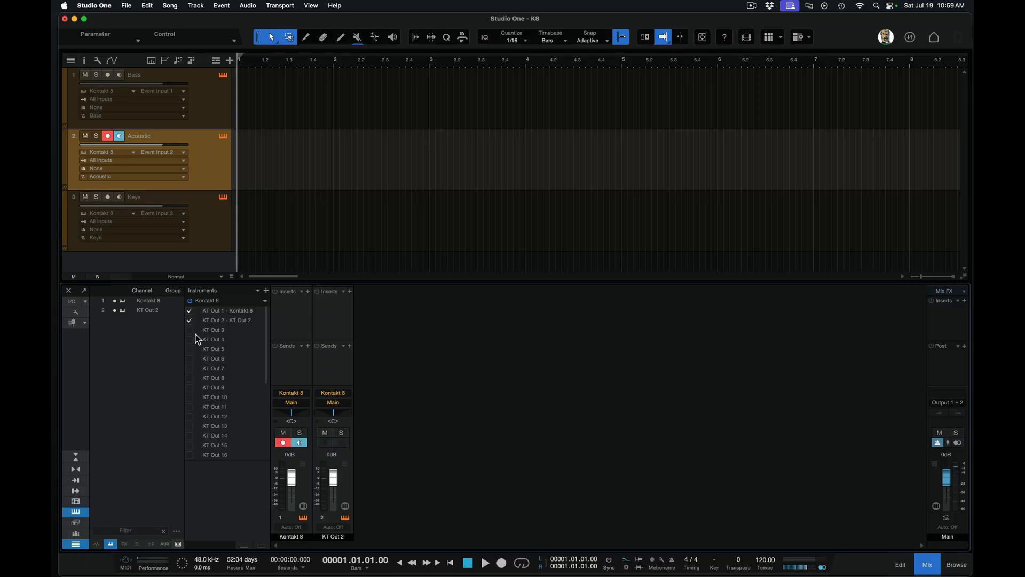
{"action": "left_click", "coordinate": [189, 330]}
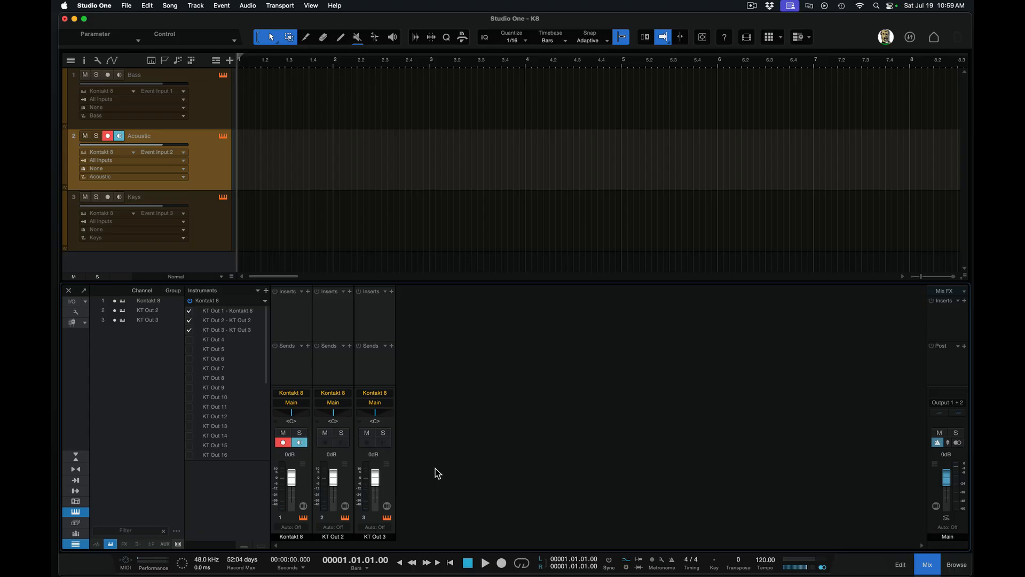
Create an empty one-bar instrument part at bar 1 on the Bass track
{"action": "double_click", "coordinate": [239, 112]}
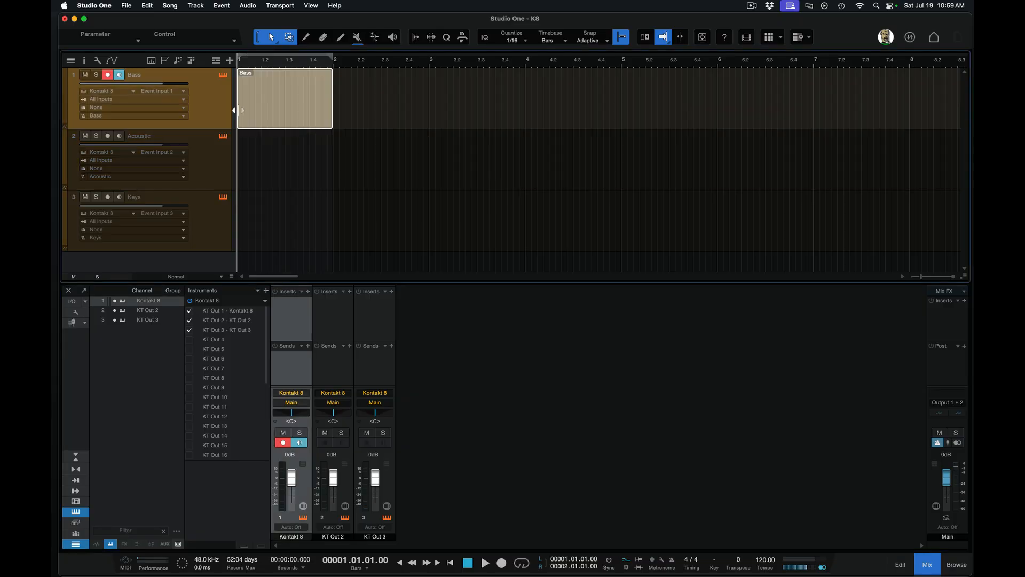
Extend the Bass part to bar 8 and create empty parts of the same length on the Acoustic and Keys tracks
{"action": "left_click_drag", "start_coordinate": [331, 102], "coordinate": [909, 101]}
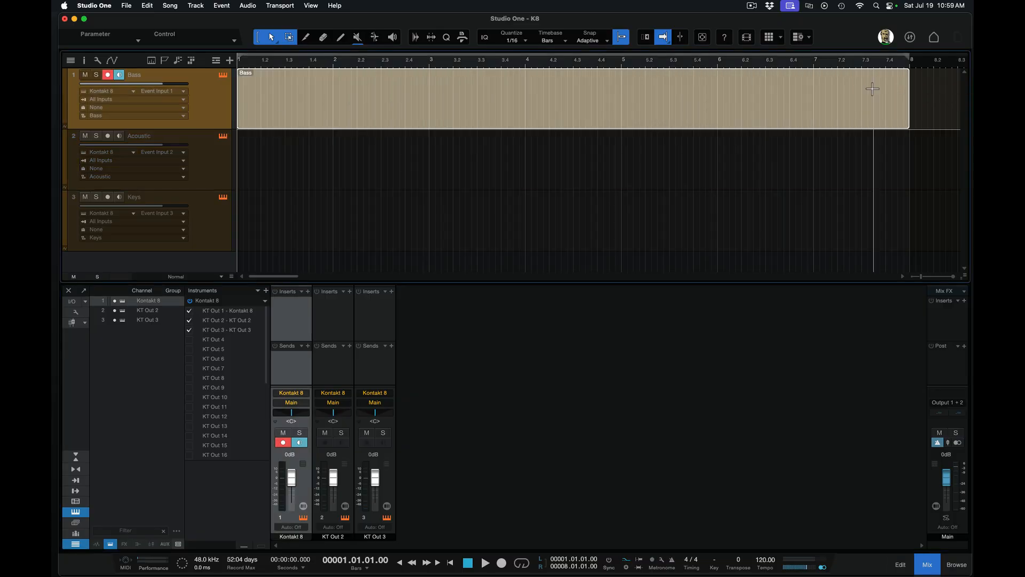
{"action": "double_click", "coordinate": [237, 158]}
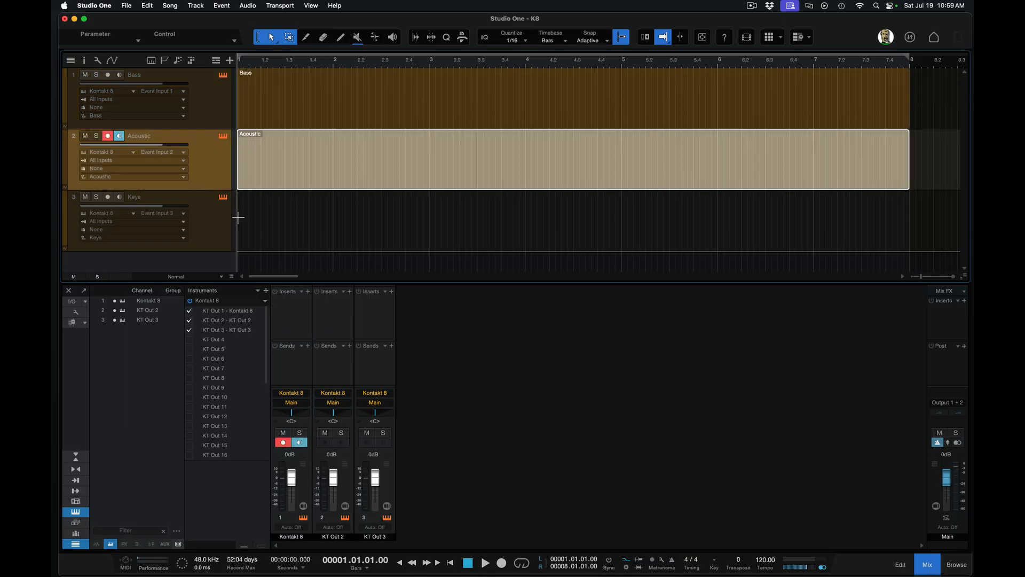
{"action": "double_click", "coordinate": [238, 218]}
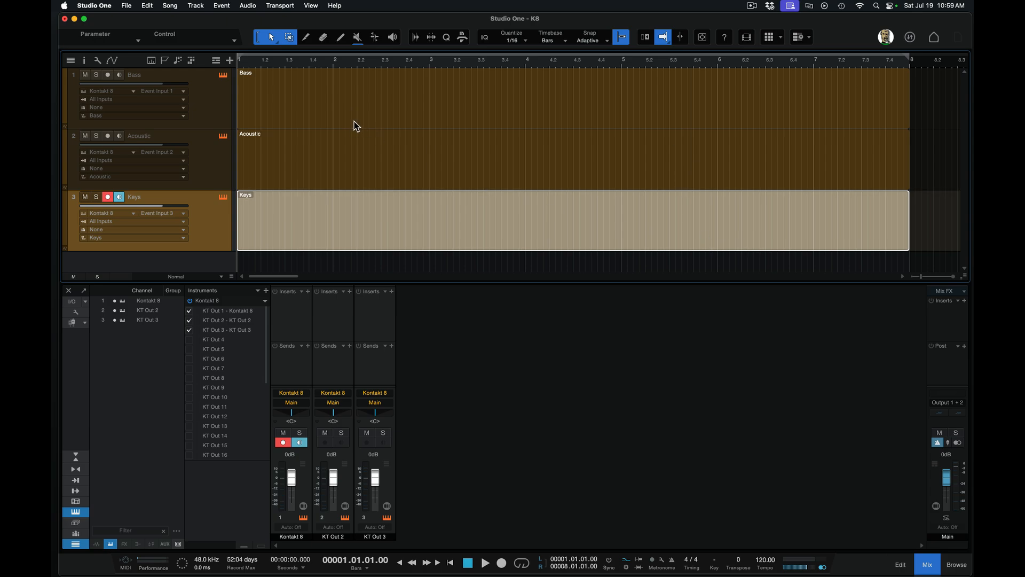
Open the Acoustic part in a taller note editor and draw one long F3 note from bar 2 to bar 4 beat 4
{"action": "left_click", "coordinate": [213, 161]}
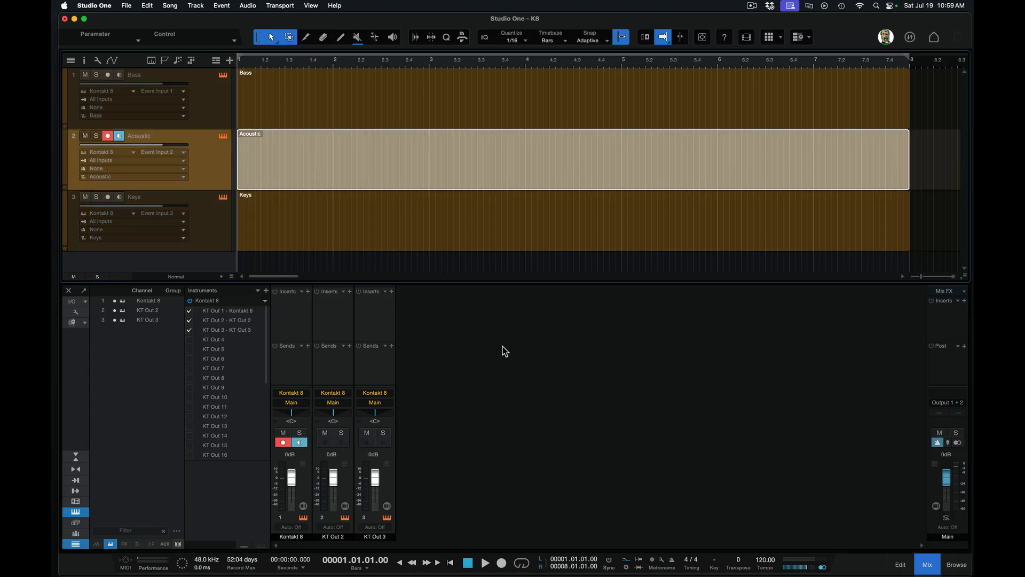
{"action": "double_click", "coordinate": [530, 188]}
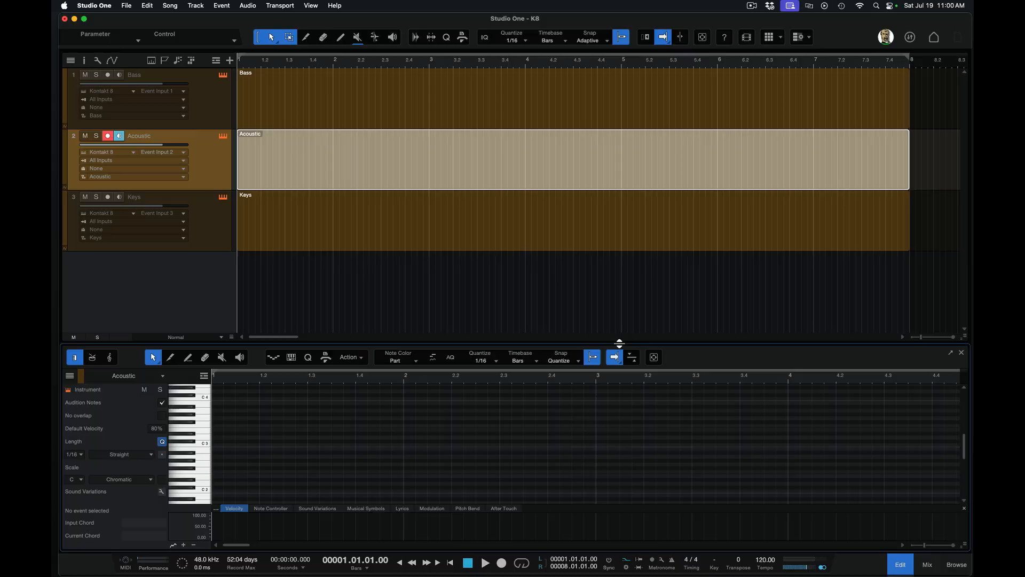
{"action": "left_click_drag", "start_coordinate": [619, 345], "coordinate": [613, 259]}
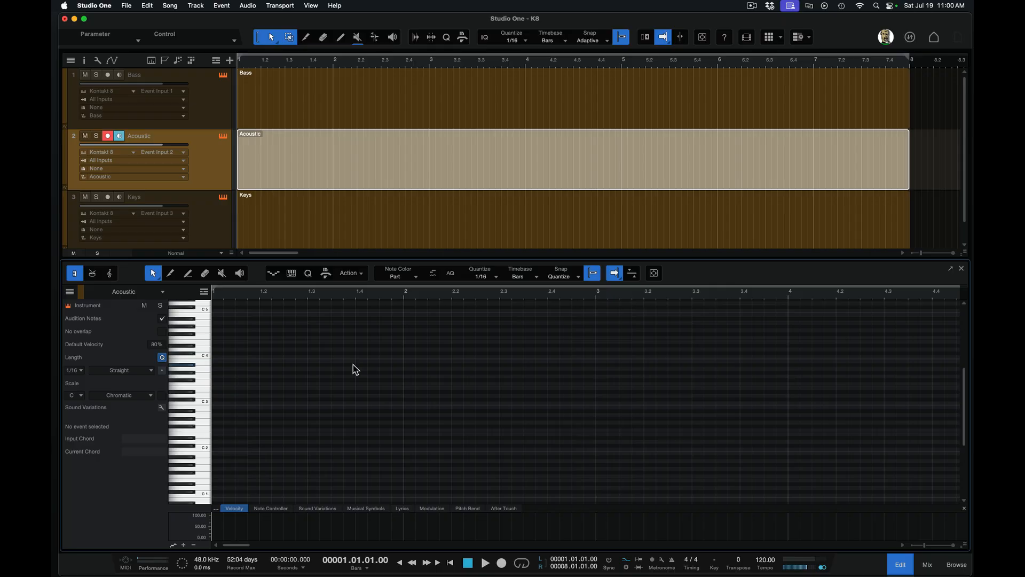
{"action": "double_click", "coordinate": [404, 385]}
{"action": "left_click_drag", "start_coordinate": [405, 384], "coordinate": [934, 363]}
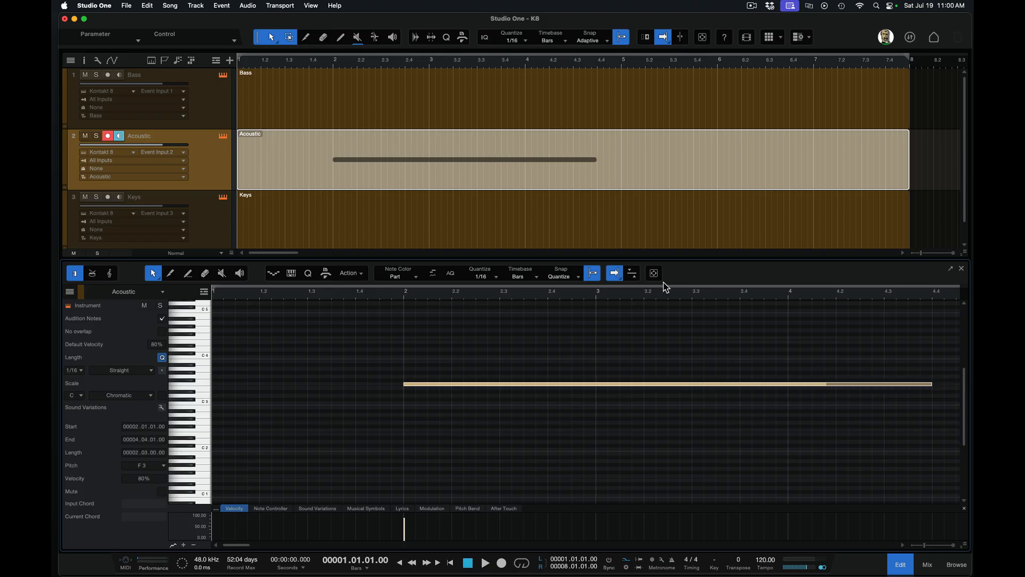
Add an F3 note to the Bass part and move it to the start of bar 2, aligned with the Acoustic note
{"action": "left_click", "coordinate": [338, 120]}
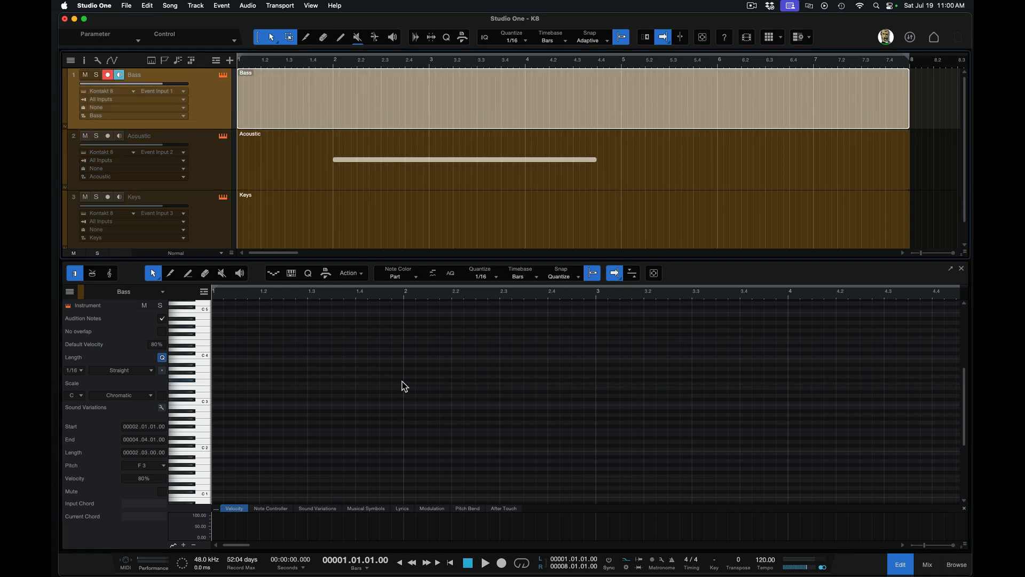
{"action": "double_click", "coordinate": [330, 382]}
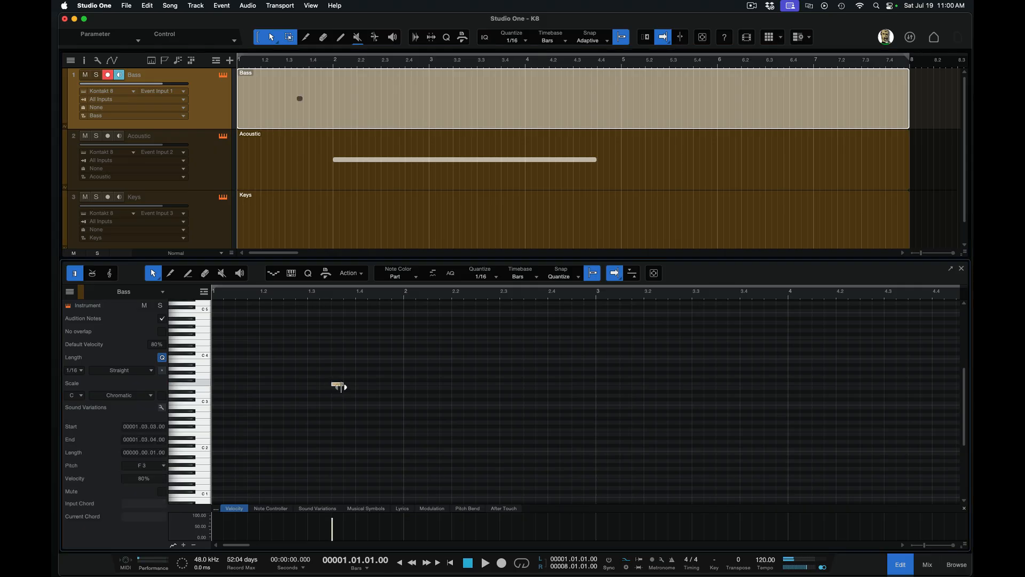
{"action": "left_click_drag", "start_coordinate": [337, 383], "coordinate": [336, 382]}
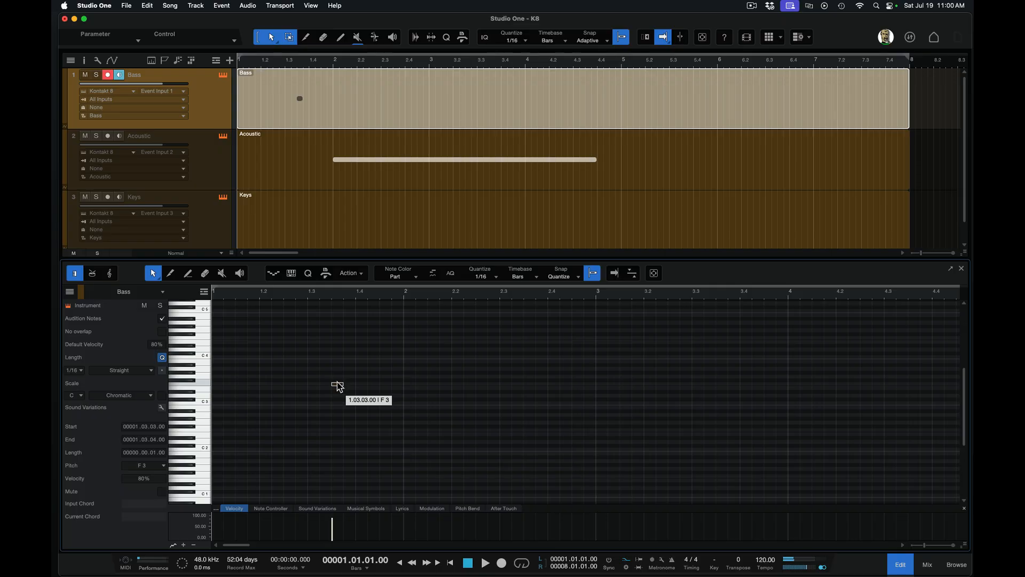
{"action": "left_click", "coordinate": [415, 188]}
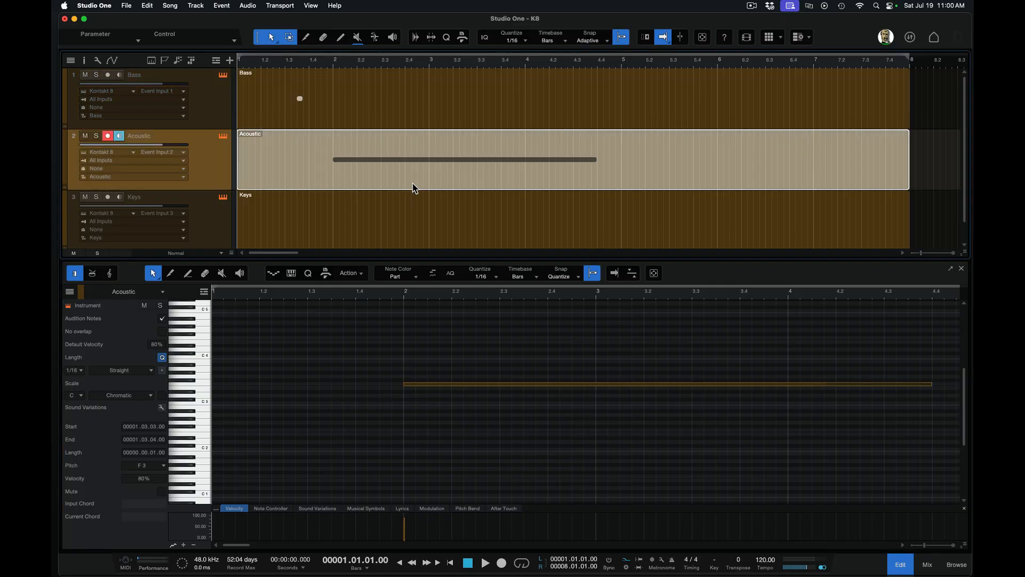
{"action": "left_click", "coordinate": [343, 124]}
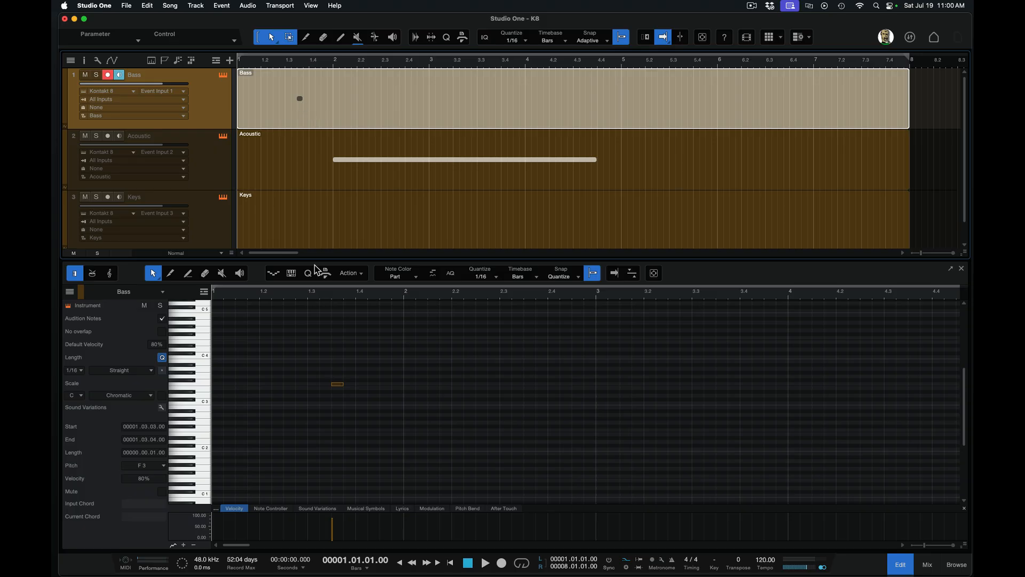
{"action": "left_click", "coordinate": [337, 383]}
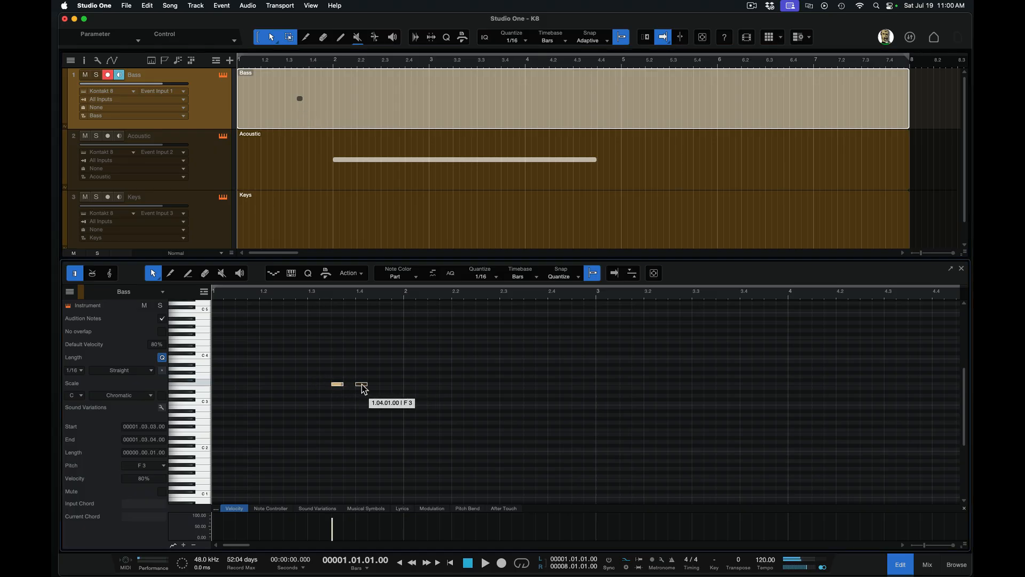
{"action": "left_click_drag", "start_coordinate": [408, 382], "coordinate": [591, 385]}
Add F3 notes on beats 2, 3 and 4 of bar 2 in the Bass part and shorten them to three sixteenths each
{"action": "double_click", "coordinate": [452, 384]}
{"action": "left_click", "coordinate": [605, 388]}
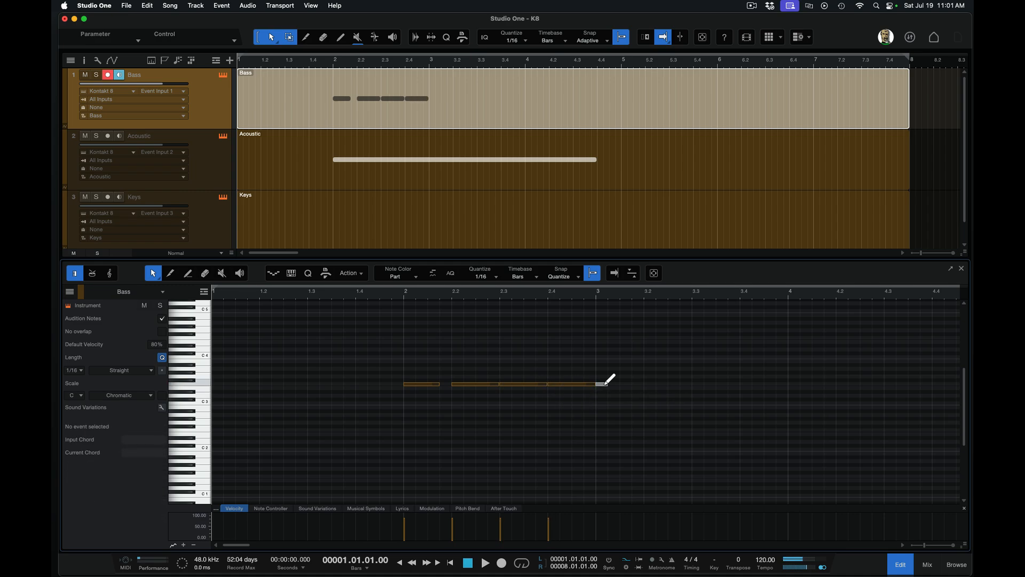
{"action": "left_click", "coordinate": [605, 384]}
{"action": "double_click", "coordinate": [603, 384]}
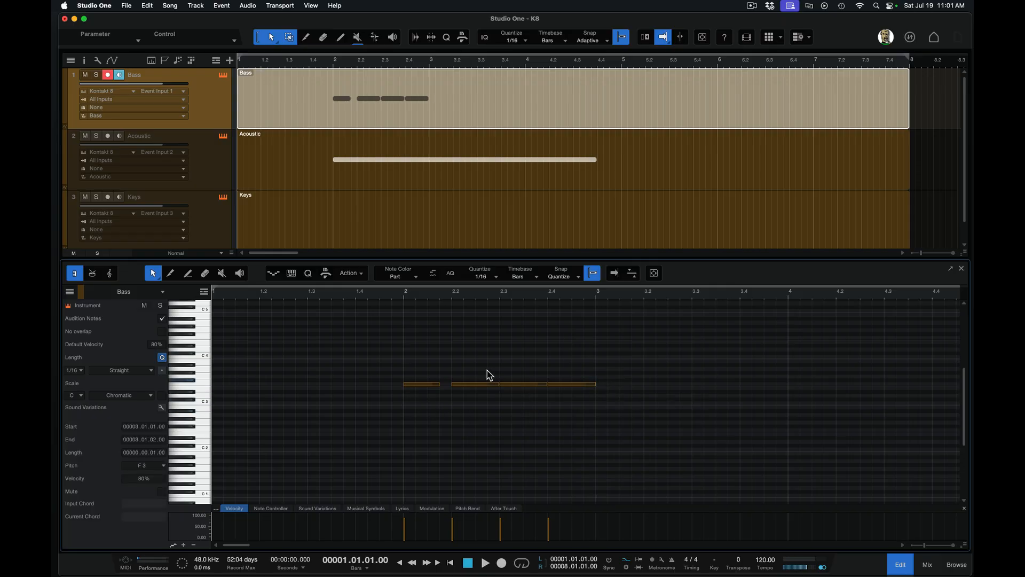
{"action": "left_click_drag", "start_coordinate": [566, 398], "coordinate": [486, 370]}
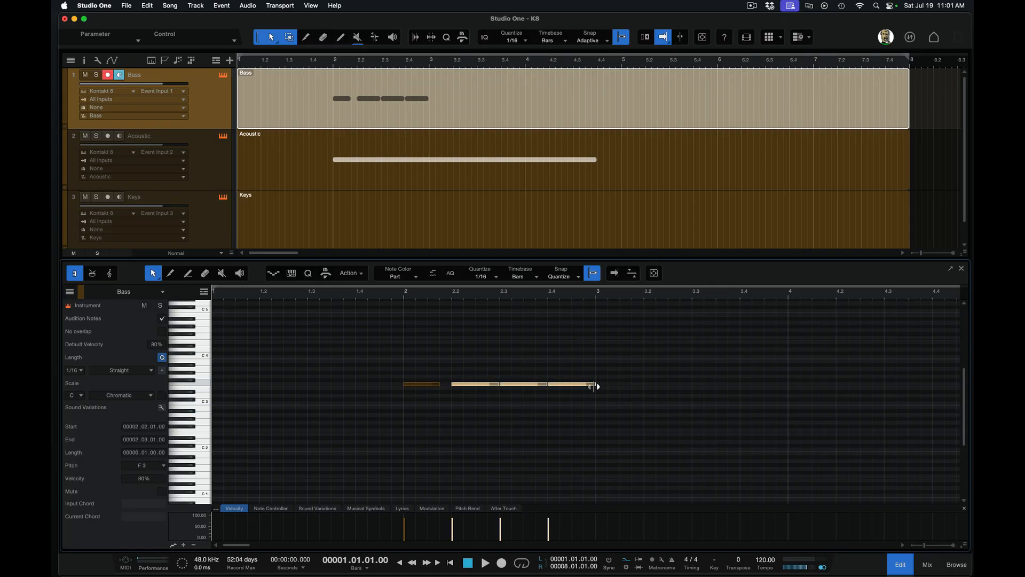
{"action": "left_click_drag", "start_coordinate": [595, 384], "coordinate": [585, 389]}
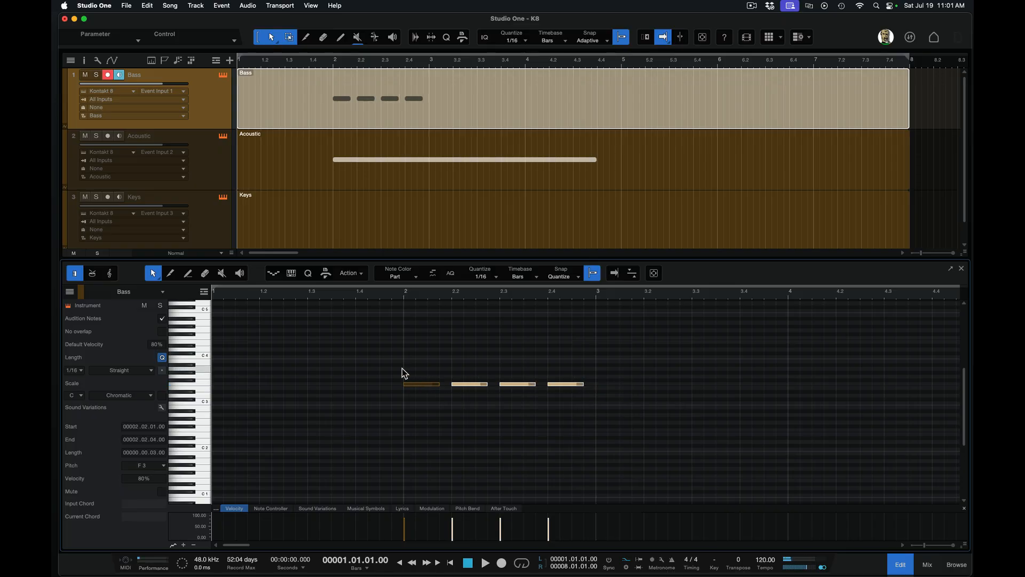
Copy the four Bass notes of bar 2 and paste them at the start of bars 3 and 4
{"action": "left_click_drag", "start_coordinate": [391, 363], "coordinate": [590, 395]}
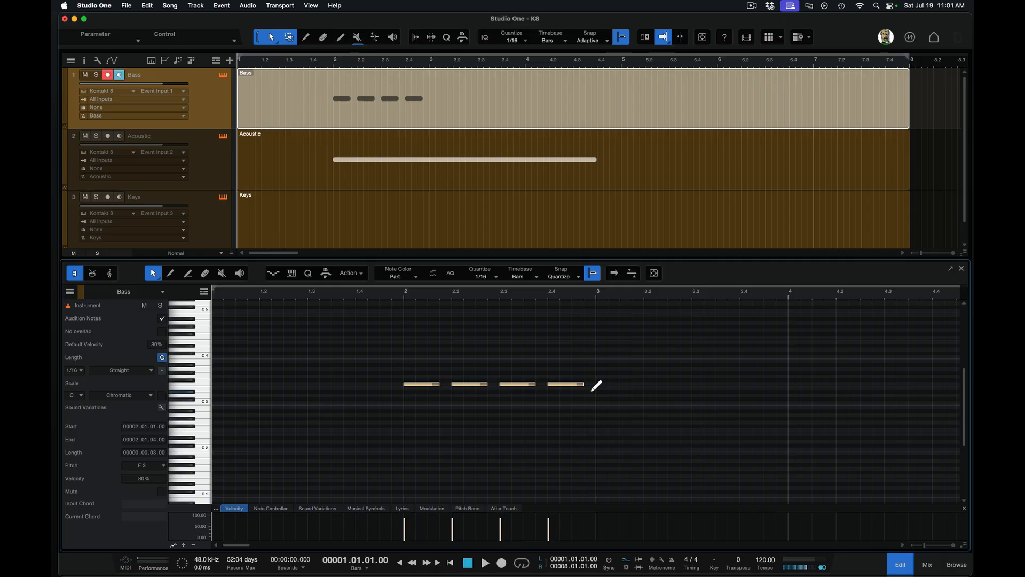
{"action": "left_click", "coordinate": [597, 377]}
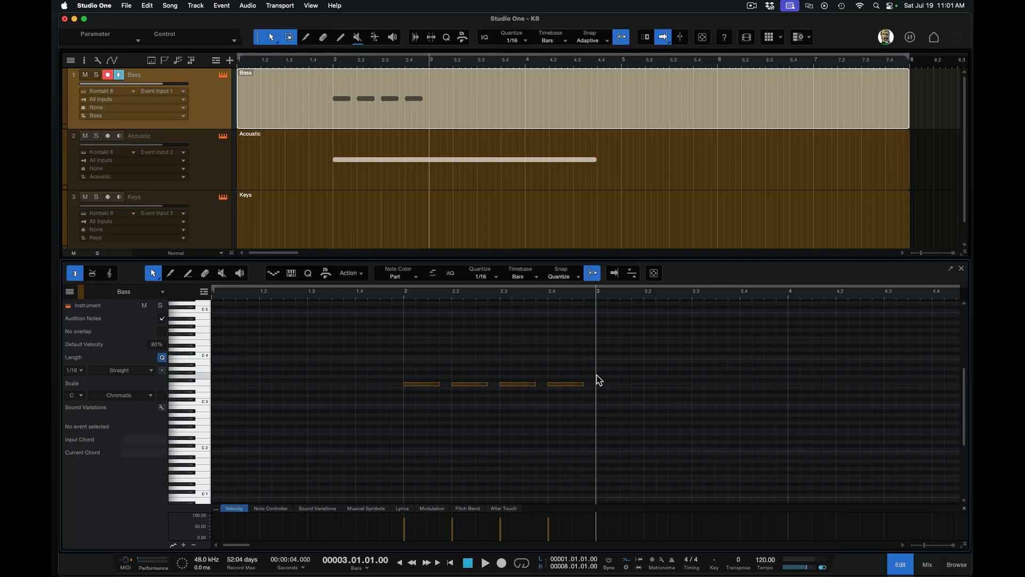
{"action": "key", "text": "super+v"}
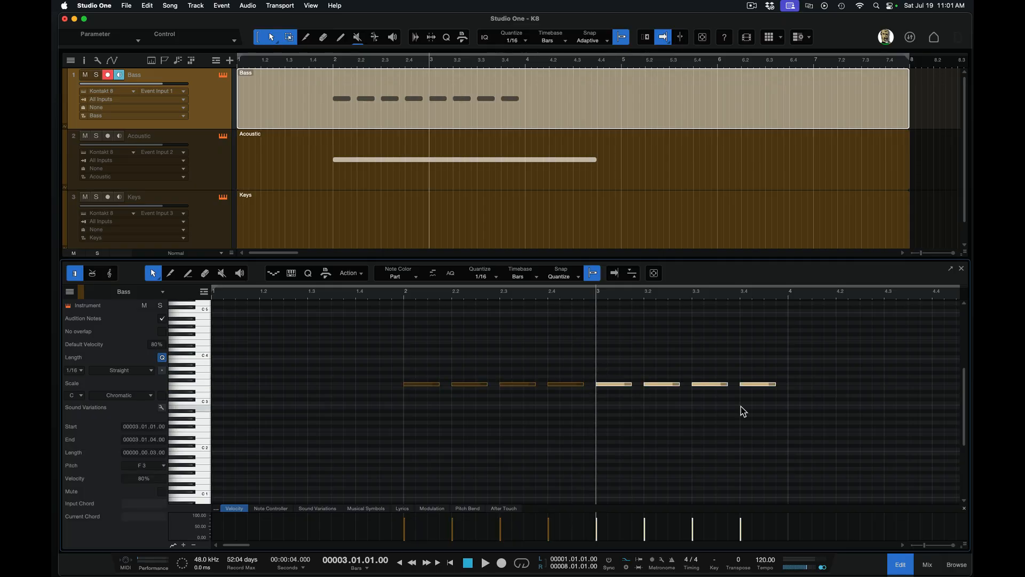
{"action": "left_click", "coordinate": [788, 366]}
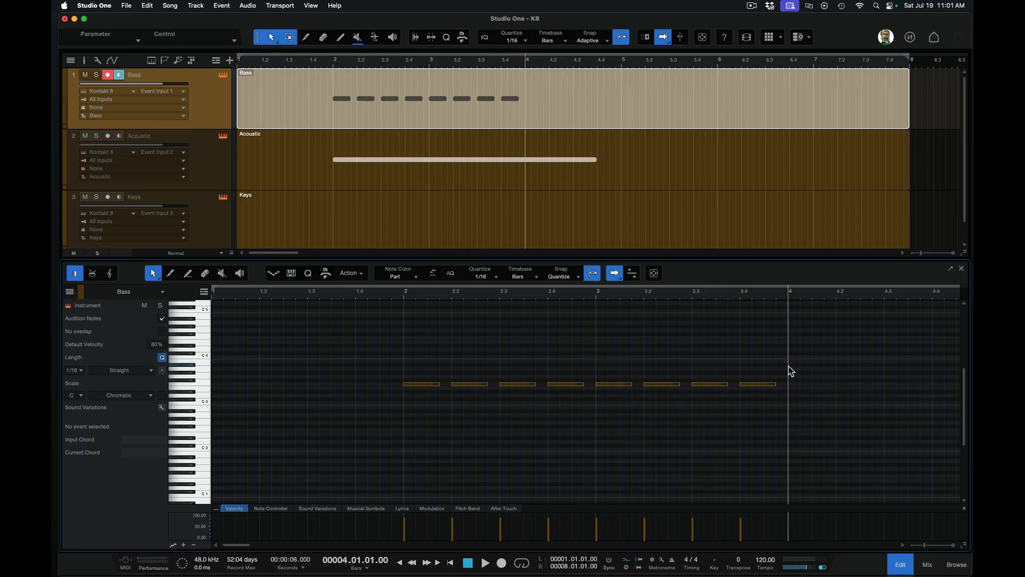
{"action": "key", "text": "super+v"}
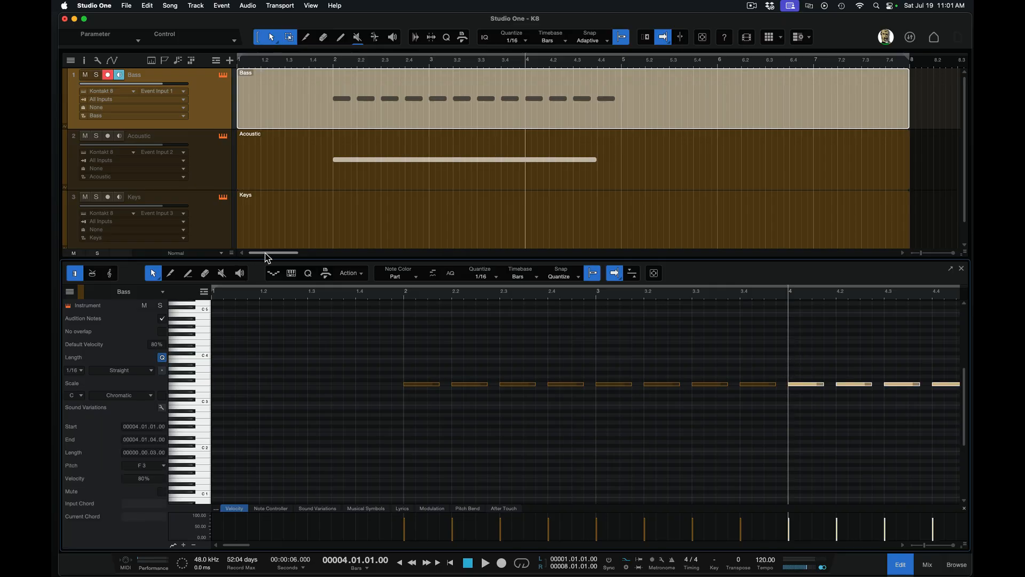
Draw a one-beat F major chord (F2, A2, C3) on beat 4 of bar 1 in the Keys part
{"action": "left_click", "coordinate": [367, 230]}
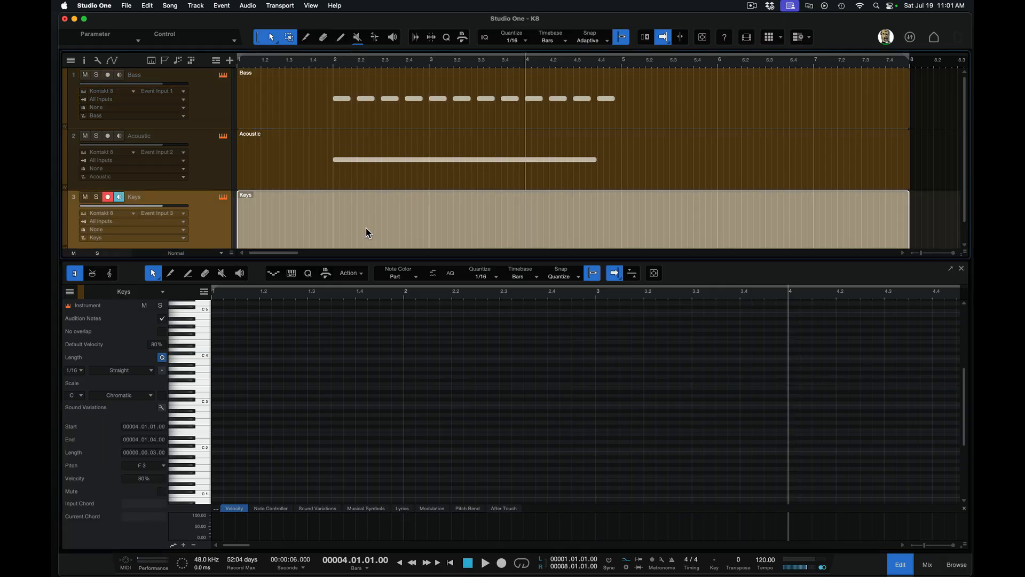
{"action": "double_click", "coordinate": [356, 430]}
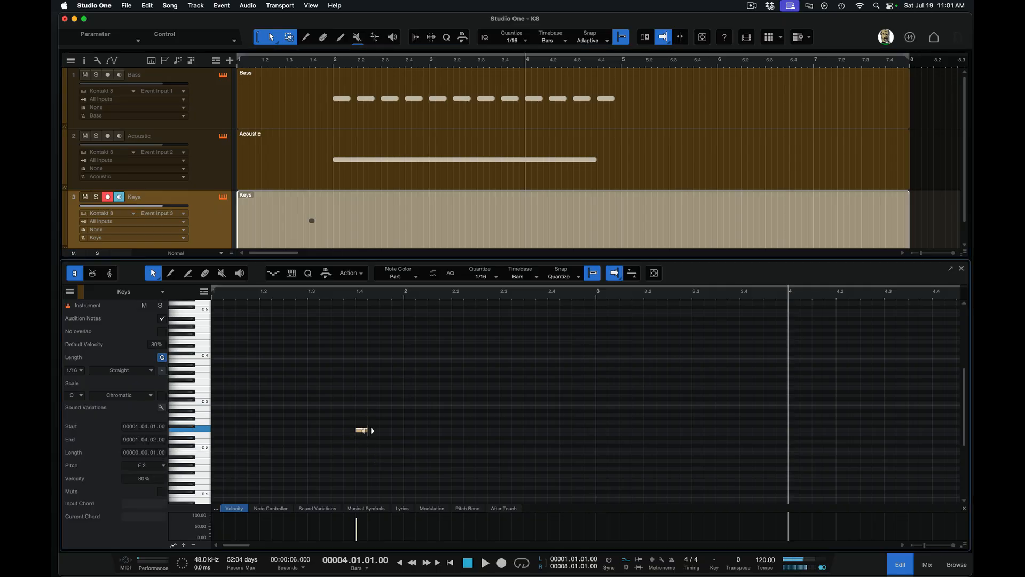
{"action": "left_click_drag", "start_coordinate": [367, 431], "coordinate": [390, 460]}
{"action": "left_click", "coordinate": [357, 419]}
{"action": "double_click", "coordinate": [358, 403]}
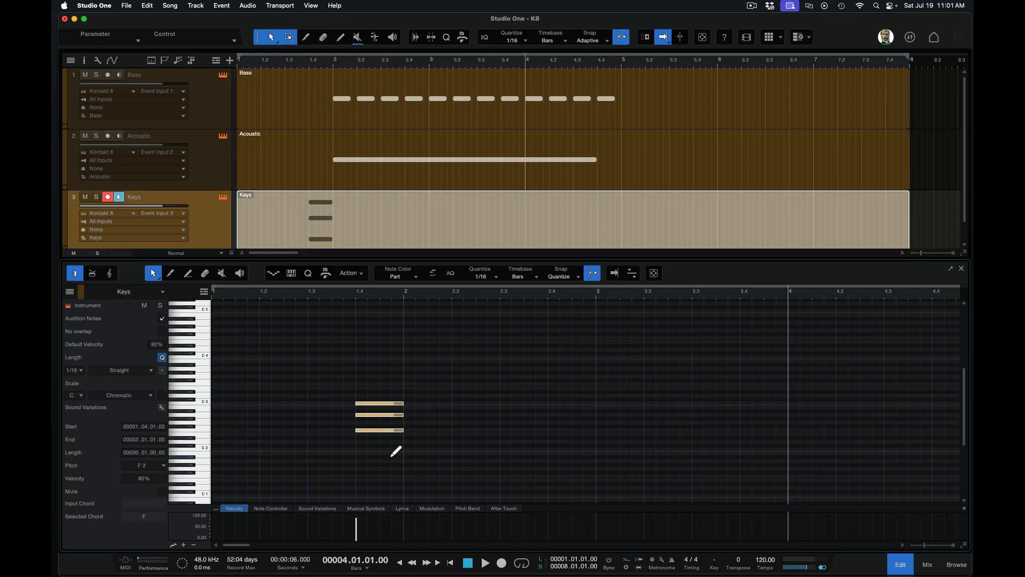
Paste the Keys chord on beats 2 and 4 of bars 2 and 3, and on beat 2 of bar 4
{"action": "left_click", "coordinate": [452, 449]}
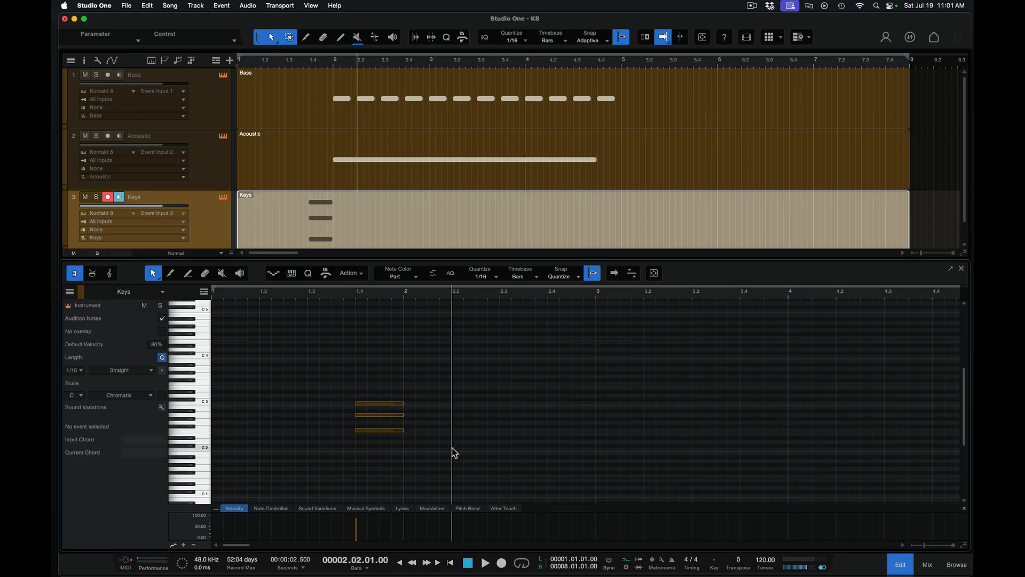
{"action": "key", "text": "super+v"}
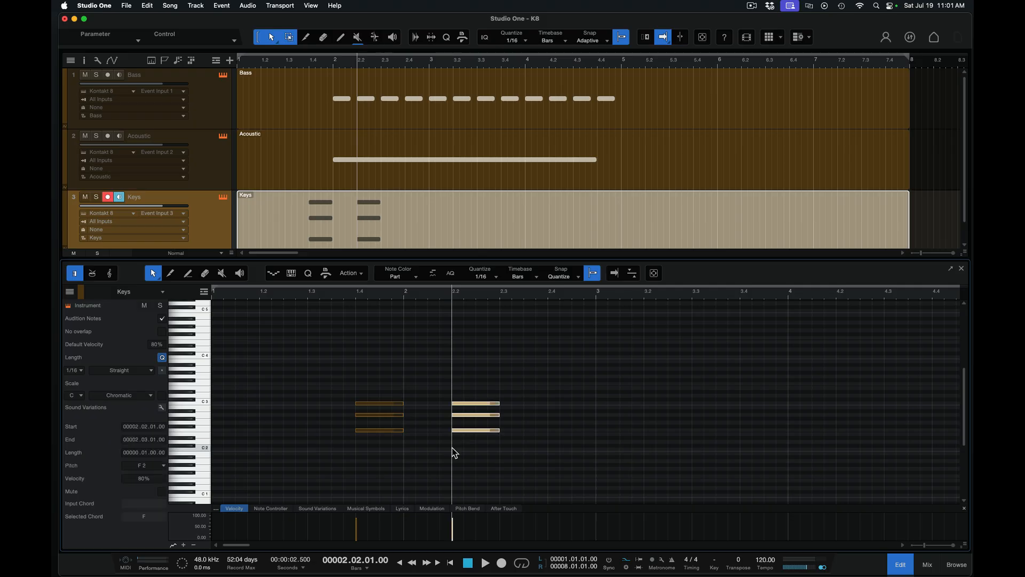
{"action": "left_click", "coordinate": [548, 448]}
{"action": "key", "text": "super+v"}
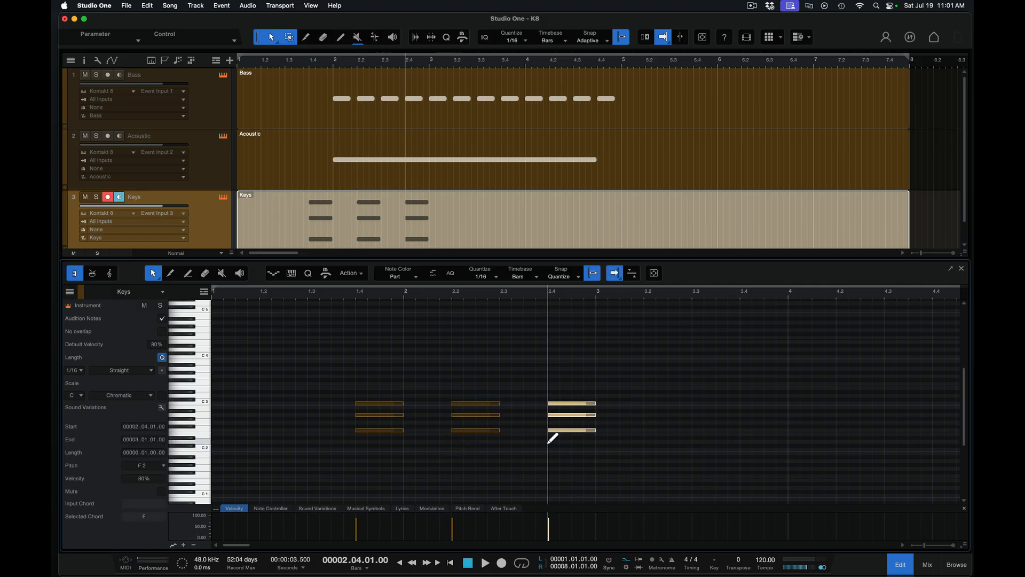
{"action": "left_click", "coordinate": [646, 439]}
{"action": "key", "text": "super+v"}
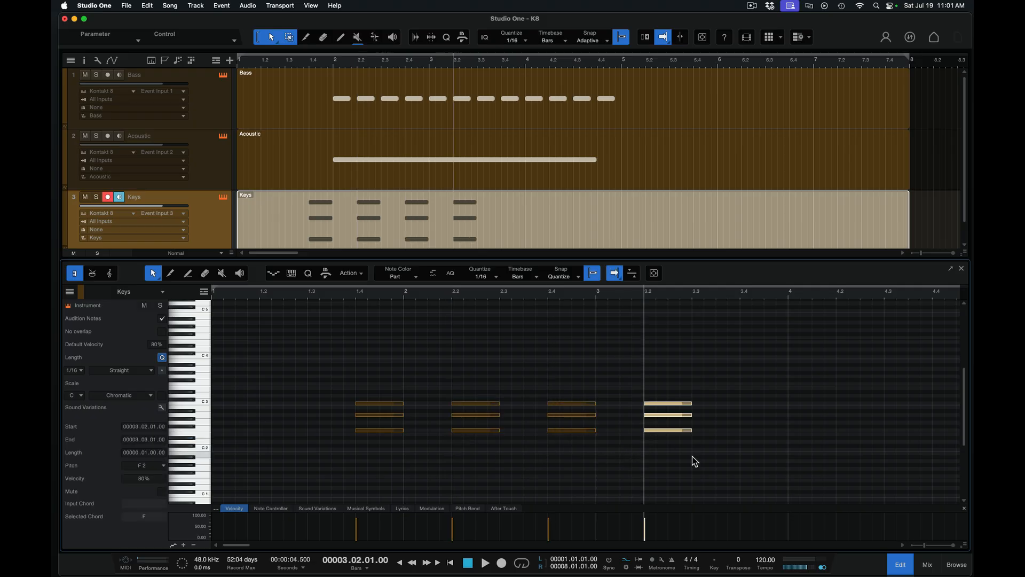
{"action": "left_click", "coordinate": [738, 430]}
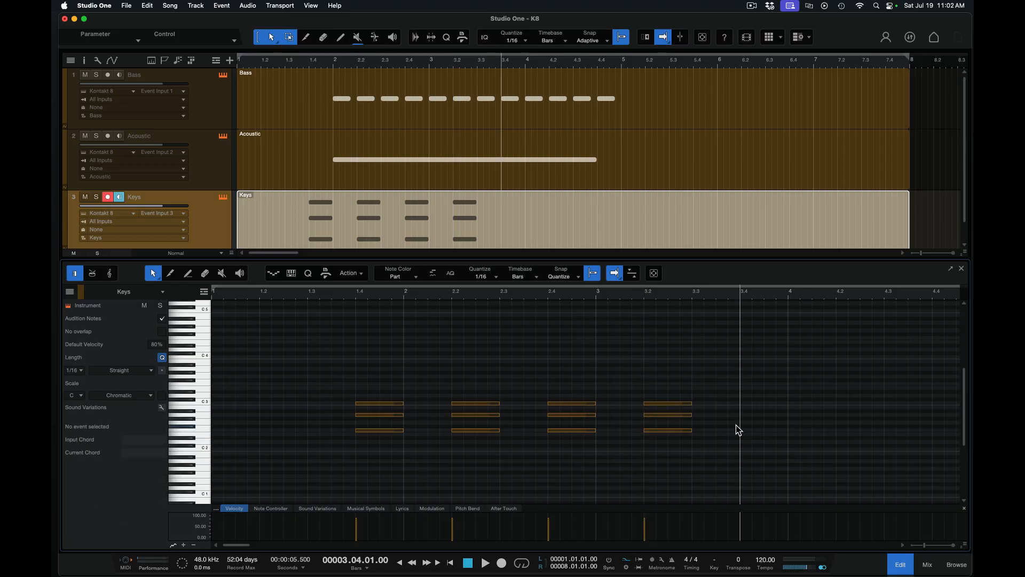
{"action": "key", "text": "super+v"}
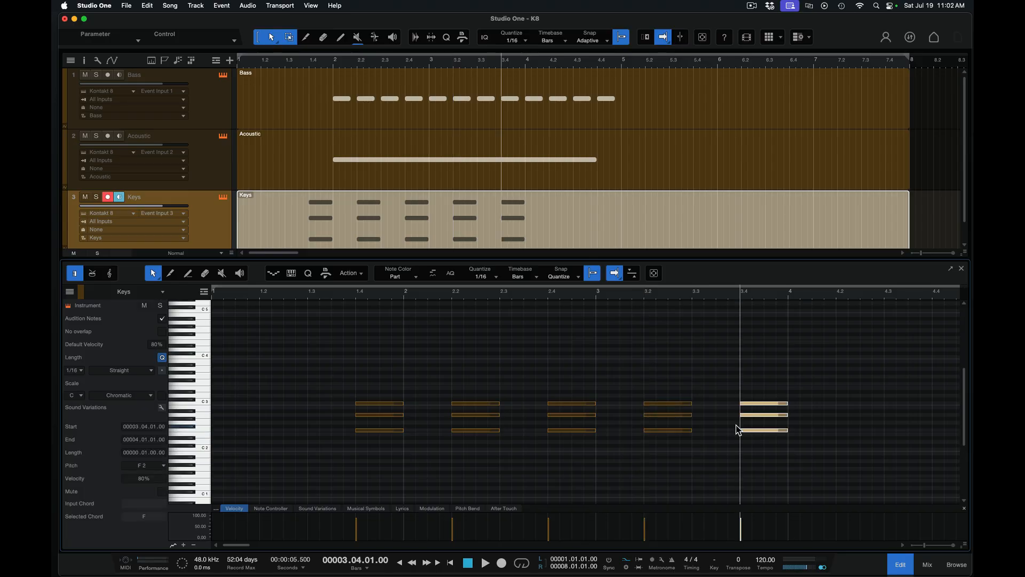
{"action": "left_click", "coordinate": [836, 430]}
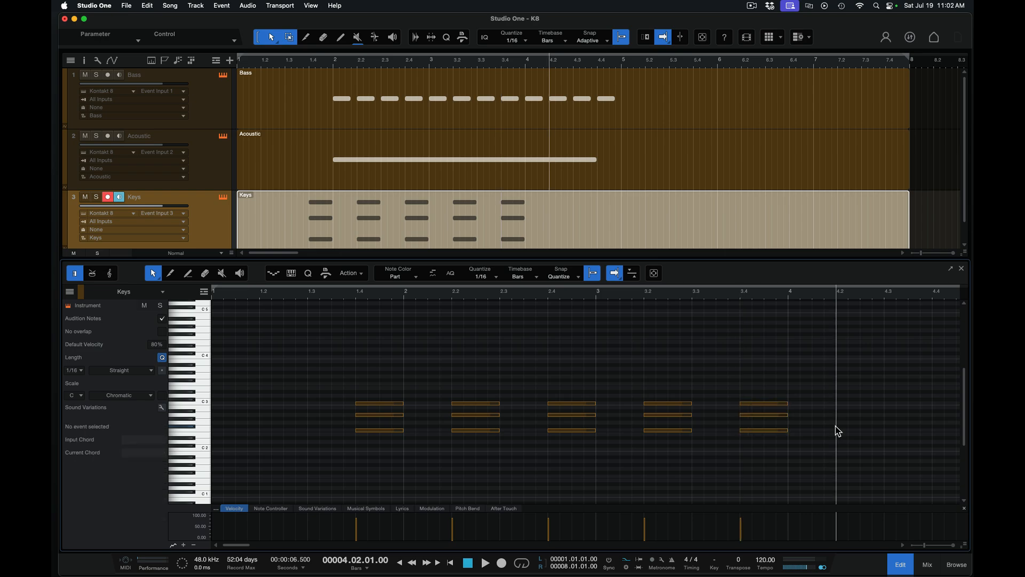
{"action": "key", "text": "super+v"}
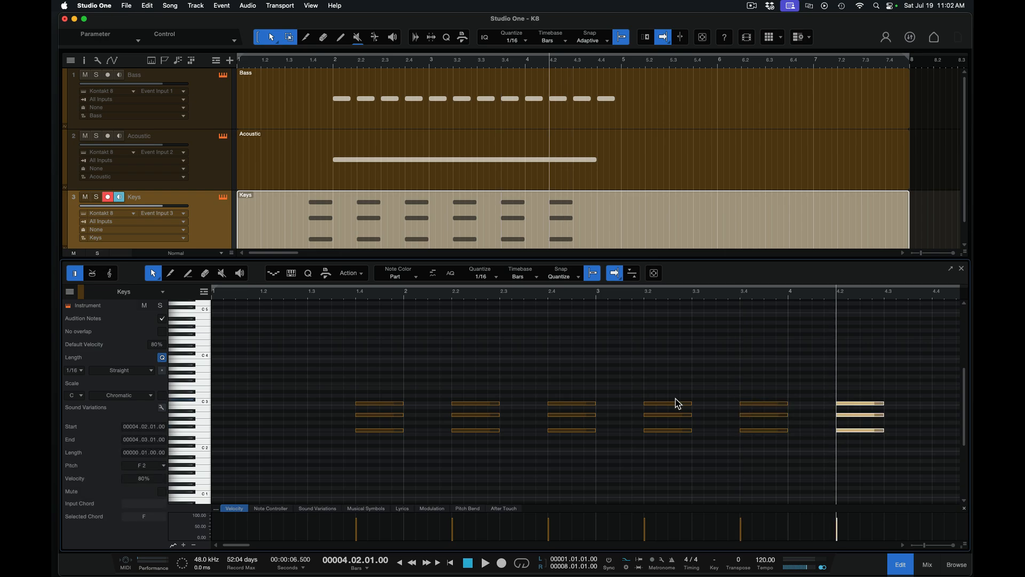
Close the note editor, deselect the Keys part and play back the three-track arrangement
{"action": "left_click", "coordinate": [901, 565]}
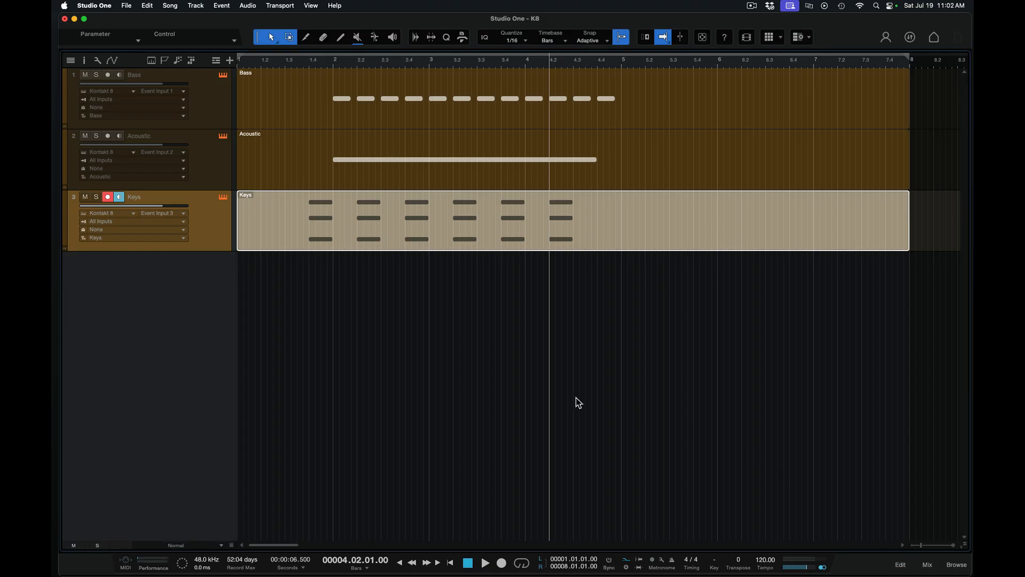
{"action": "left_click", "coordinate": [298, 282]}
{"action": "key", "text": "space"}
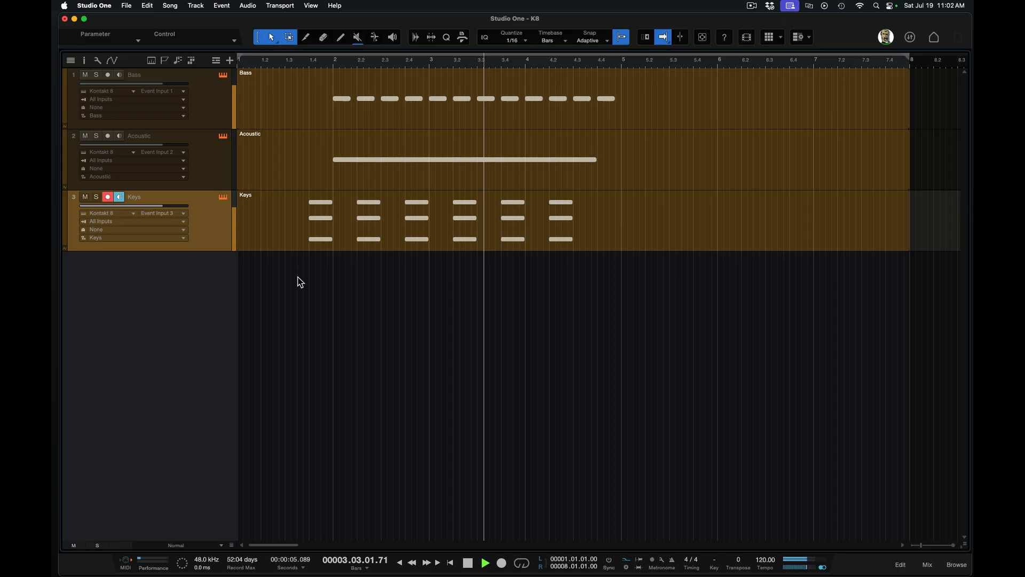
Stop playback, show the mixer and enlarge it with taller channel strips, and play the arrangement through the three Kontakt outputs
{"action": "key", "text": "space"}
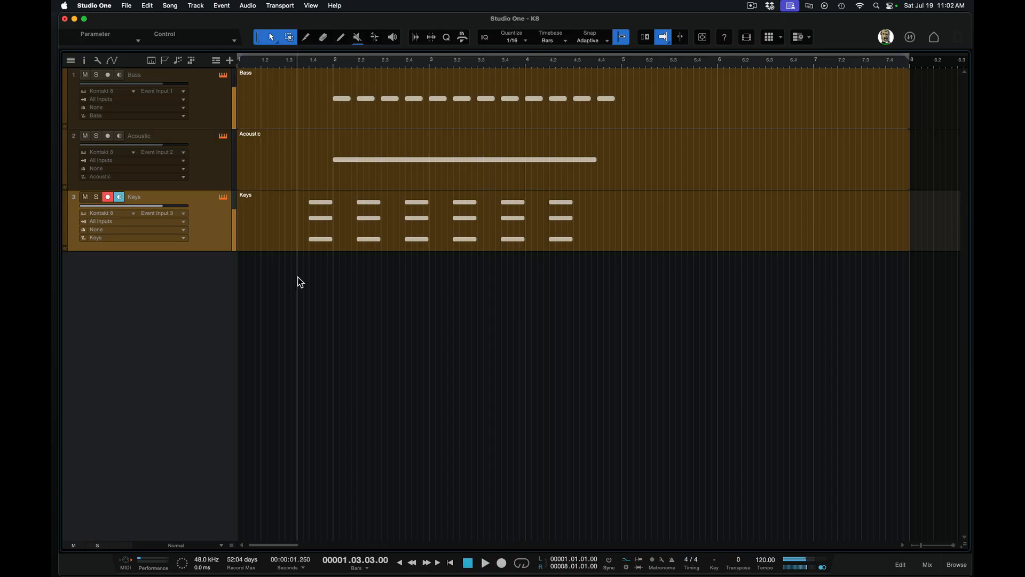
{"action": "left_click", "coordinate": [929, 569]}
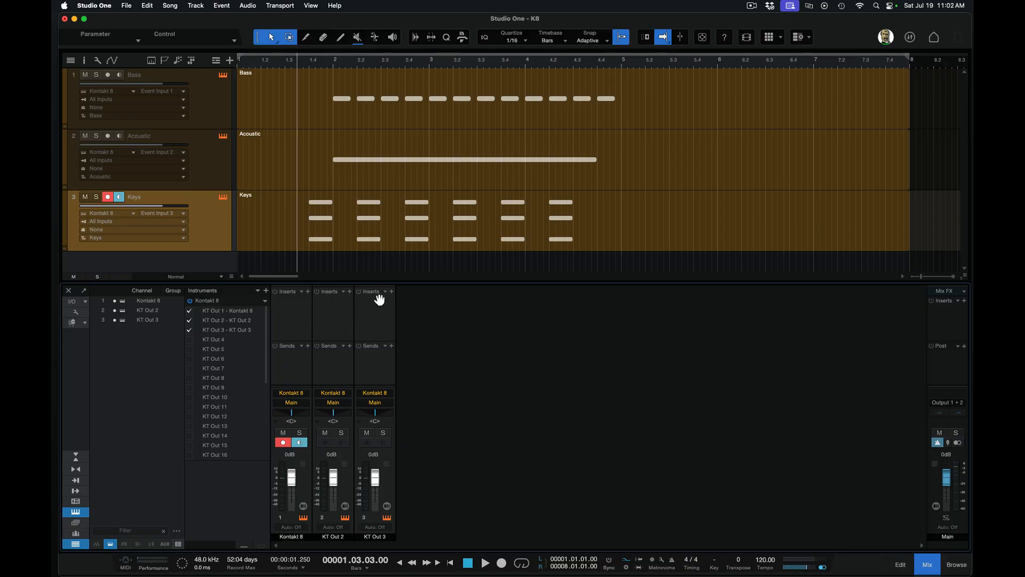
{"action": "left_click_drag", "start_coordinate": [378, 281], "coordinate": [380, 257]}
{"action": "key", "text": "space"}
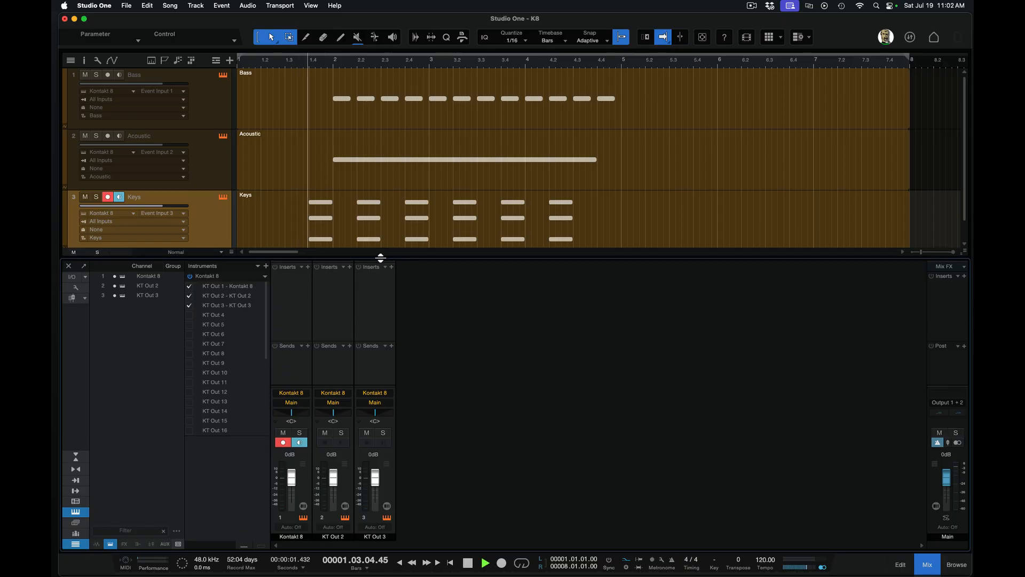
{"action": "left_click_drag", "start_coordinate": [378, 388], "coordinate": [379, 358]}
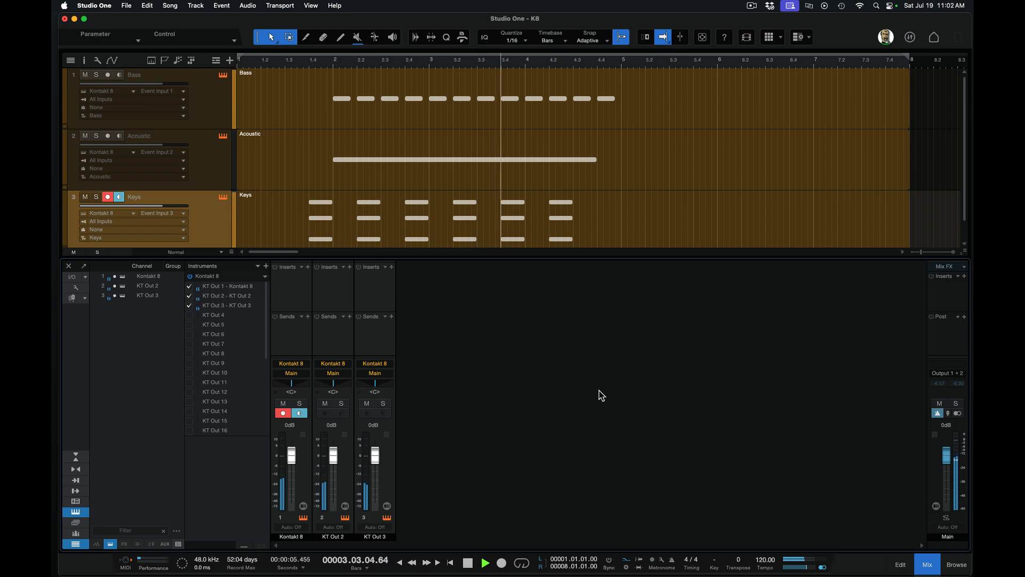
{"action": "key", "text": "space"}
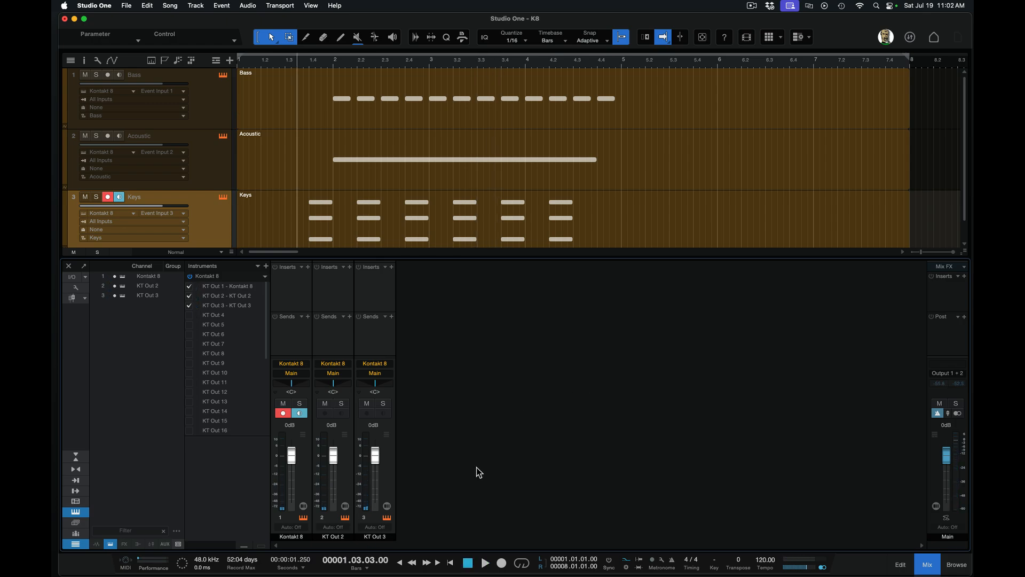
Turn off record arming and monitoring on the Kontakt 8 channel while playing back the arrangement
{"action": "key", "text": "space"}
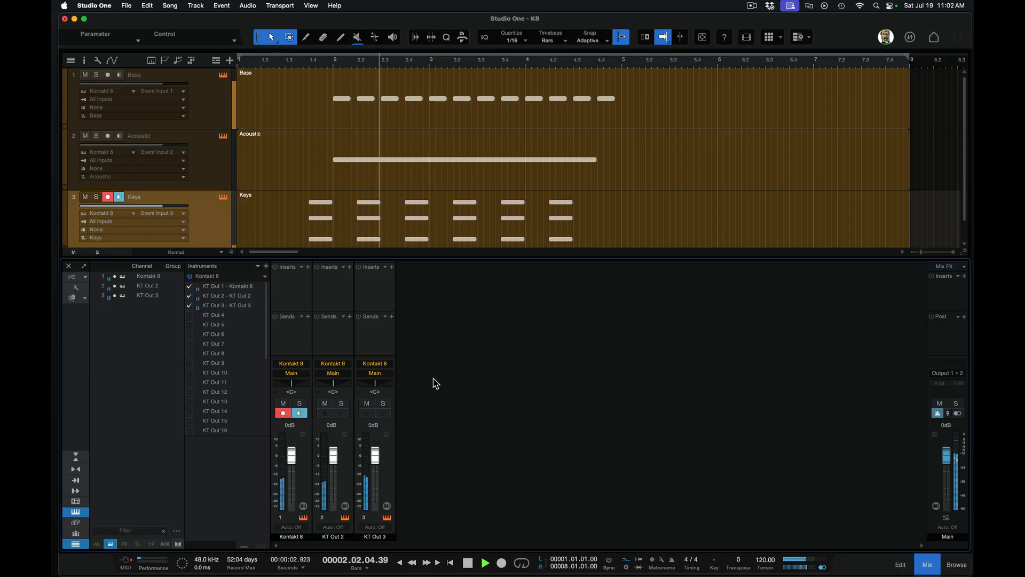
{"action": "left_click", "coordinate": [283, 413]}
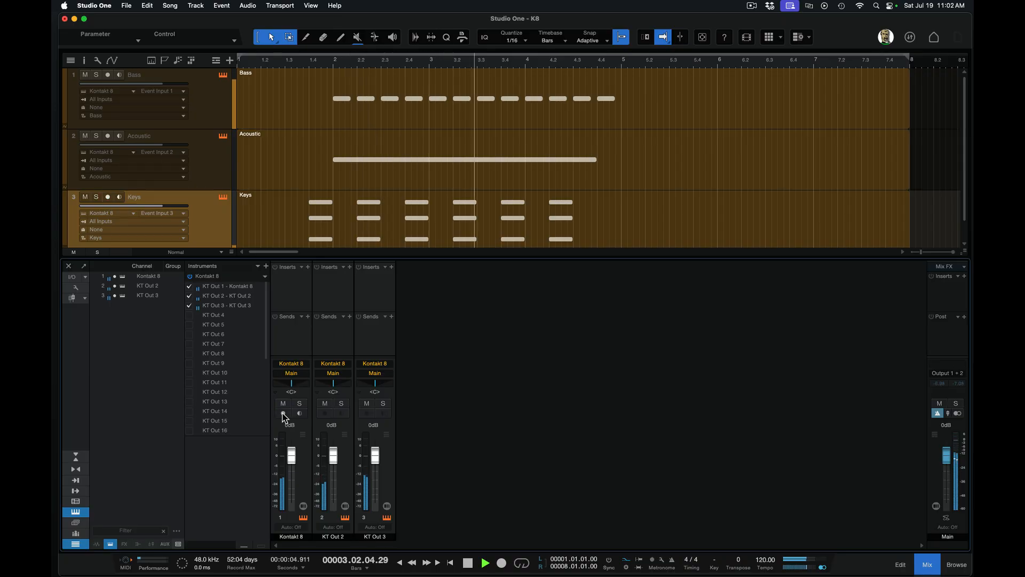
{"action": "key", "text": "space"}
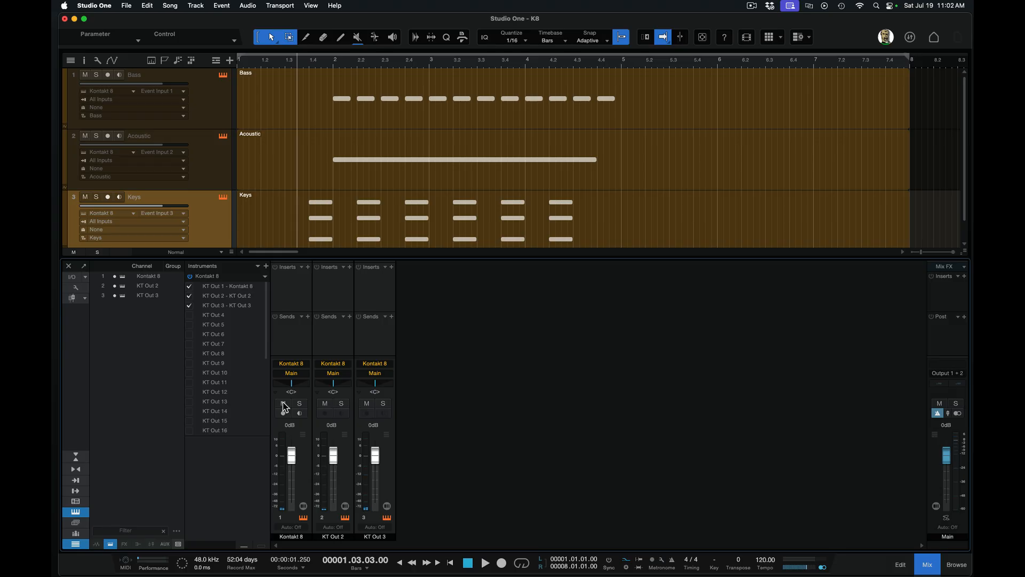
Test output separation during playback by muting the Kontakt 8 channel together with KT Out 2, and with KT Out 3 instead
{"action": "key", "text": "space"}
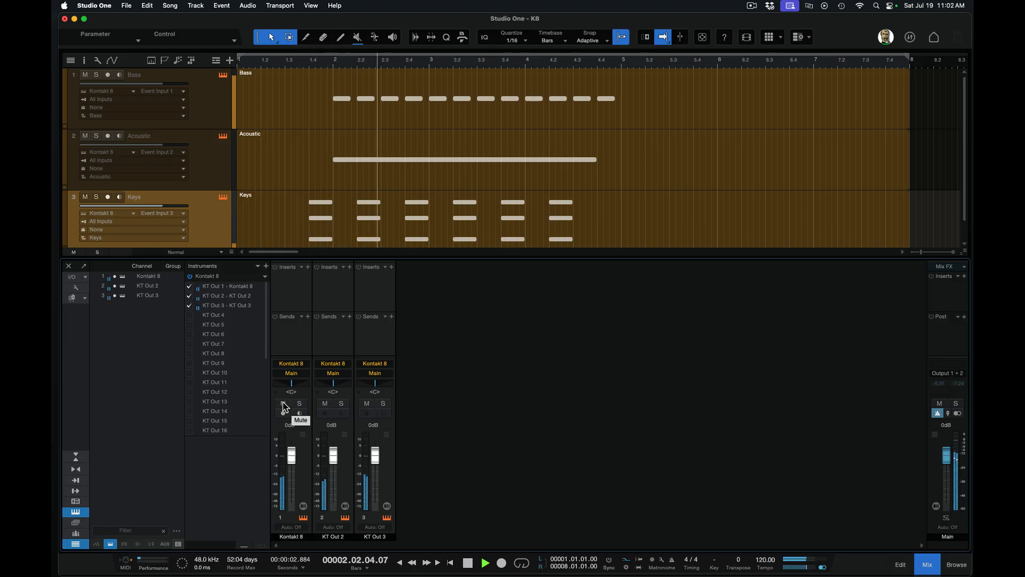
{"action": "left_click", "coordinate": [284, 403]}
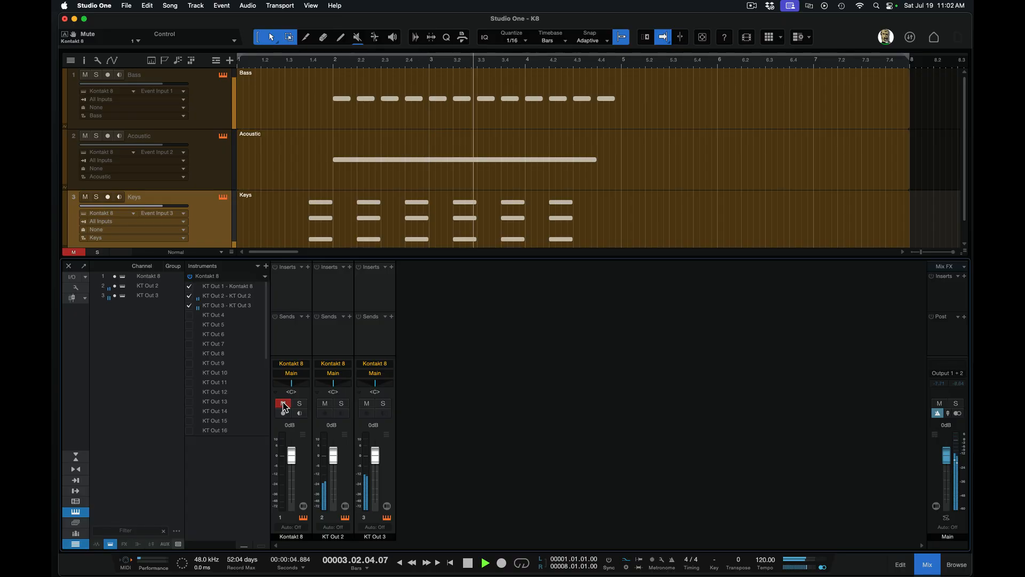
{"action": "left_click", "coordinate": [325, 404]}
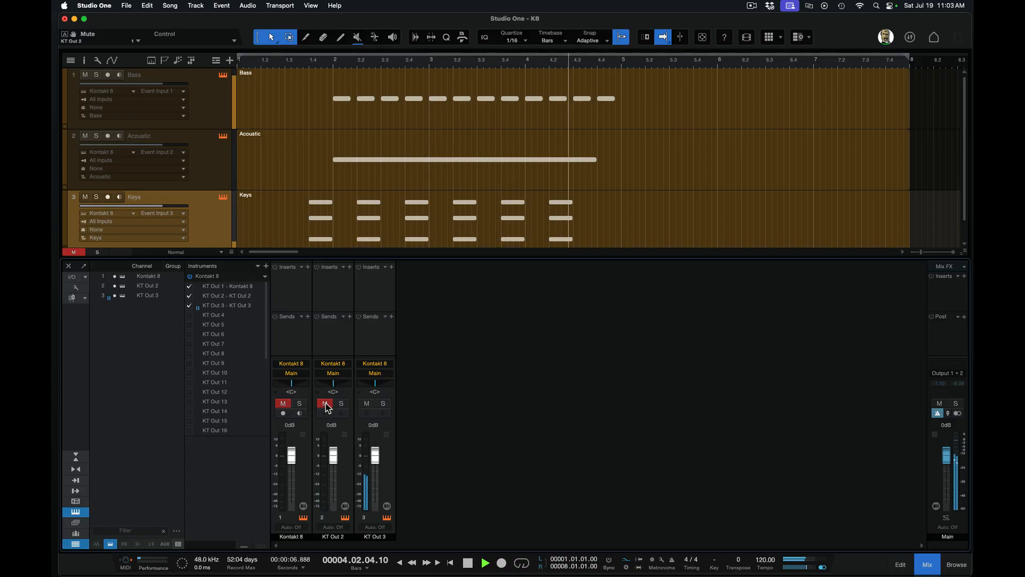
{"action": "key", "text": "space"}
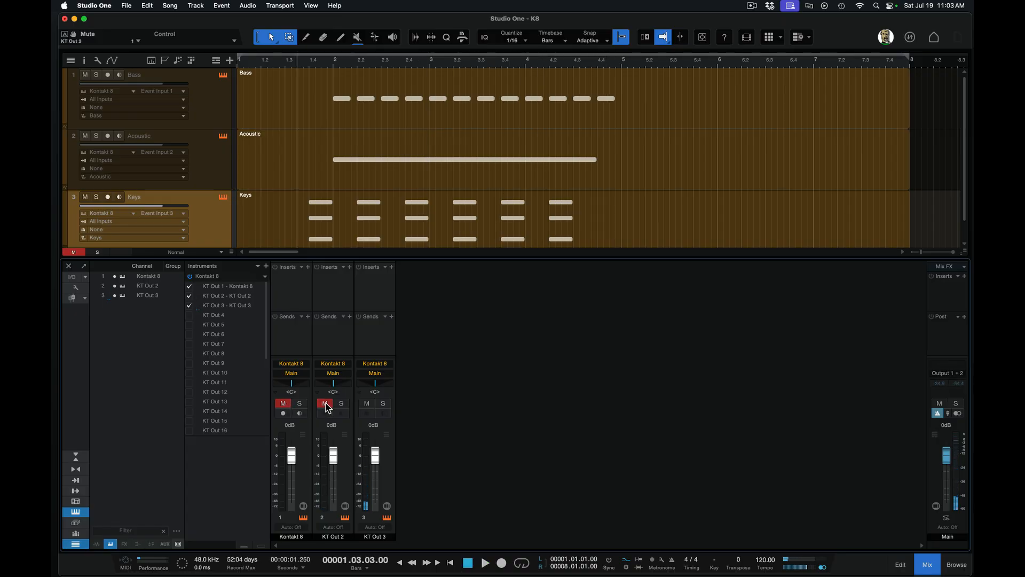
{"action": "key", "text": "space"}
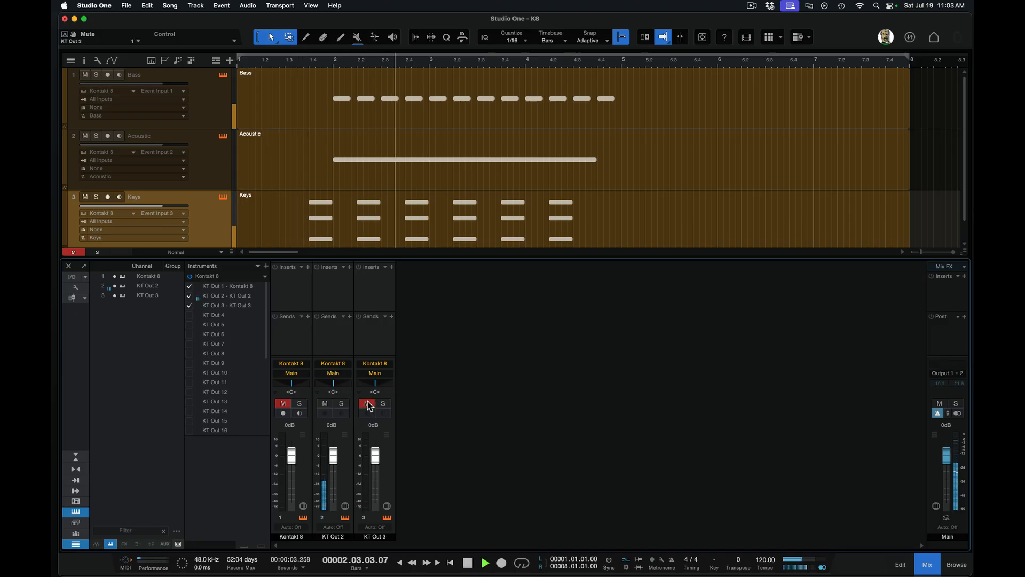
{"action": "key", "text": "space"}
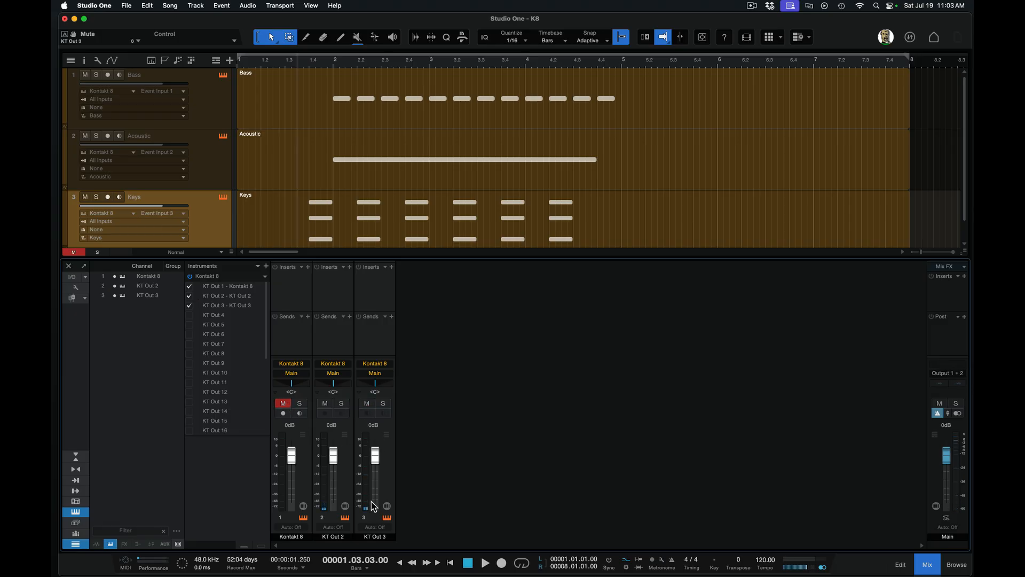
During playback, set the KT Out 3 fader to -8.7 dB and KT Out 2 to +1.7 dB, and unmute the Kontakt 8 channel
{"action": "key", "text": "space"}
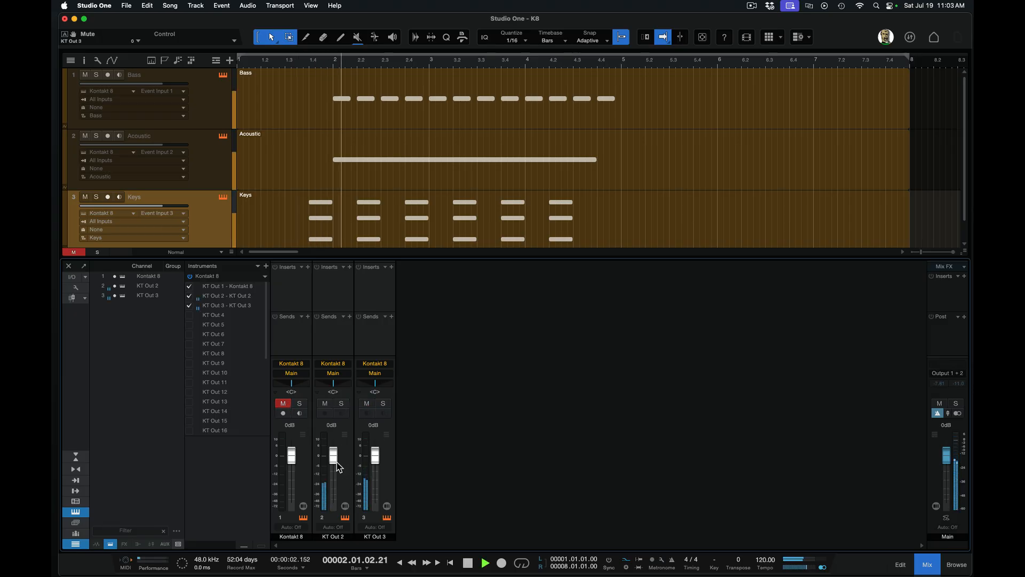
{"action": "left_click_drag", "start_coordinate": [376, 457], "coordinate": [335, 462]}
{"action": "key", "text": "space"}
{"action": "key", "text": "space"}
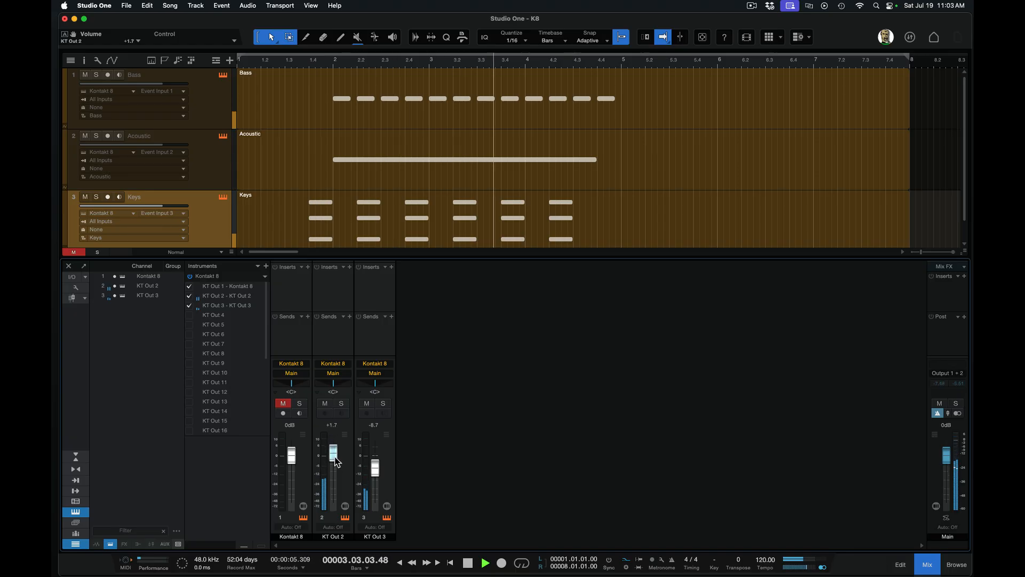
{"action": "left_click", "coordinate": [283, 403]}
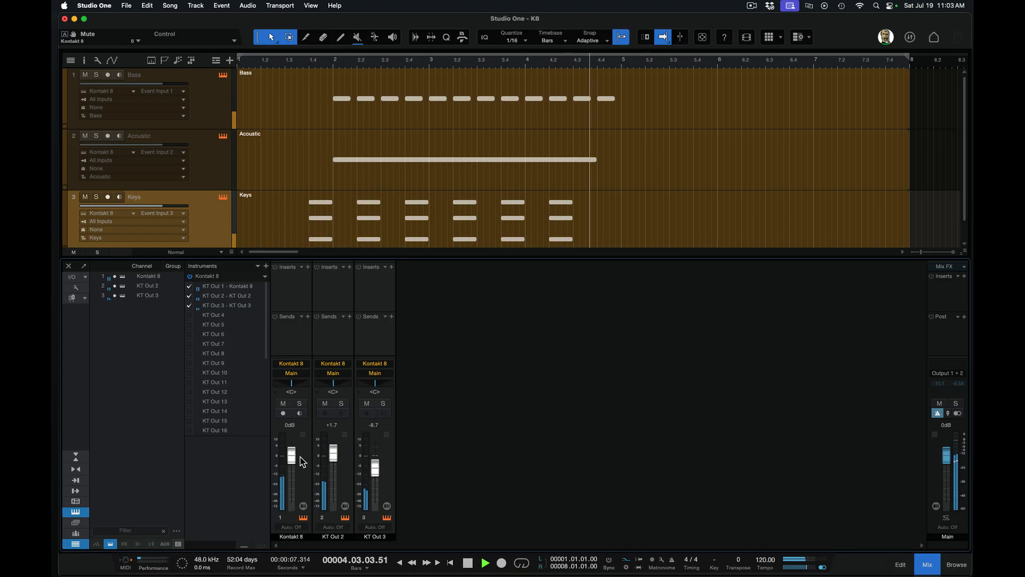
{"action": "key", "text": "space"}
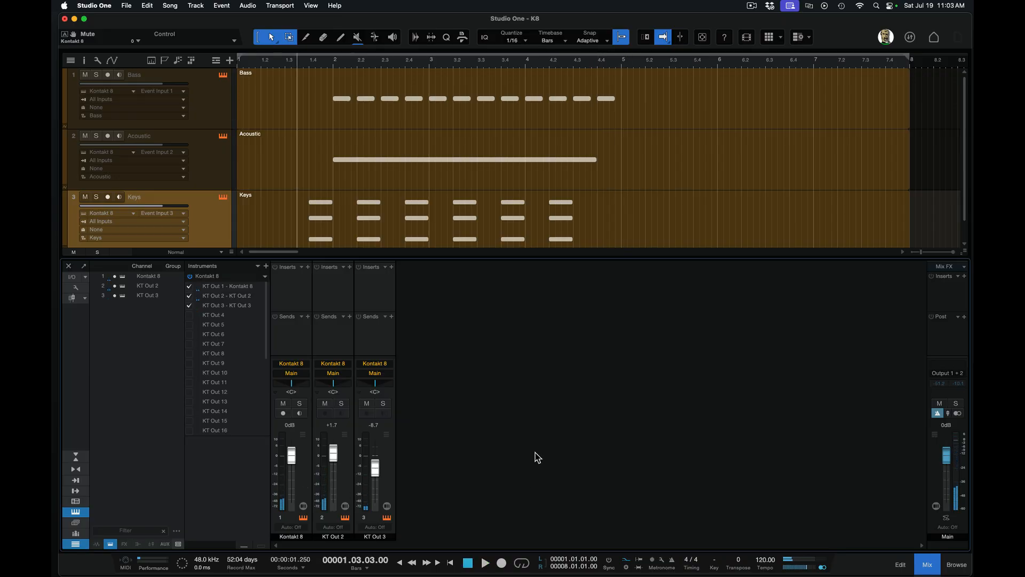